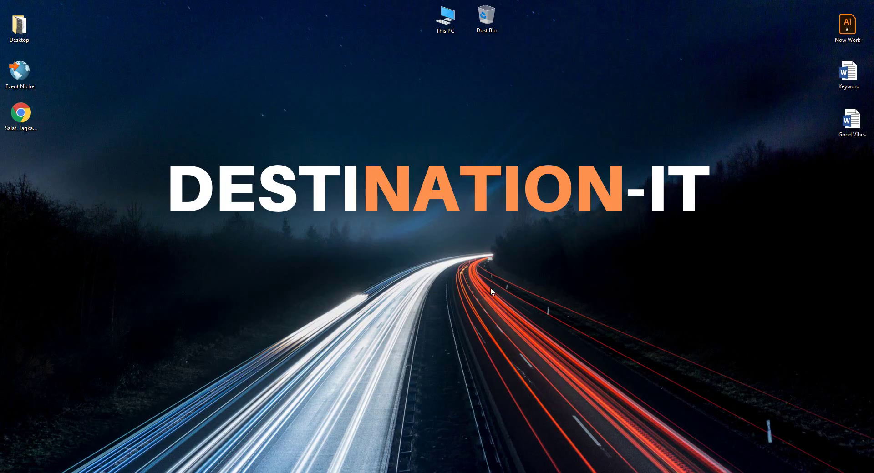
Step: Open Now Work.ai and create a blank 13 × 18 in document
double_click(848, 27)
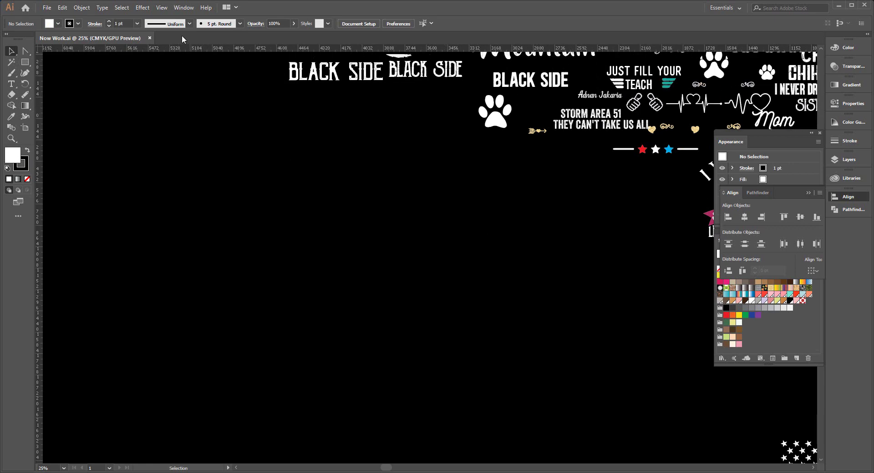
click(48, 10)
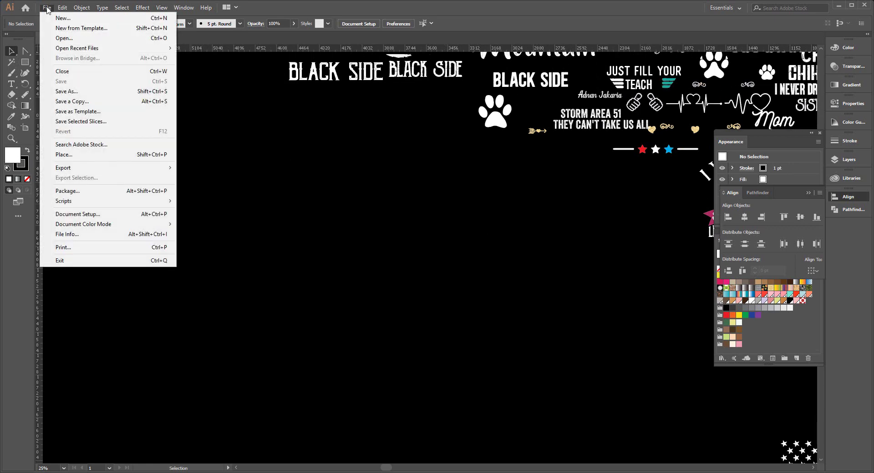
click(92, 19)
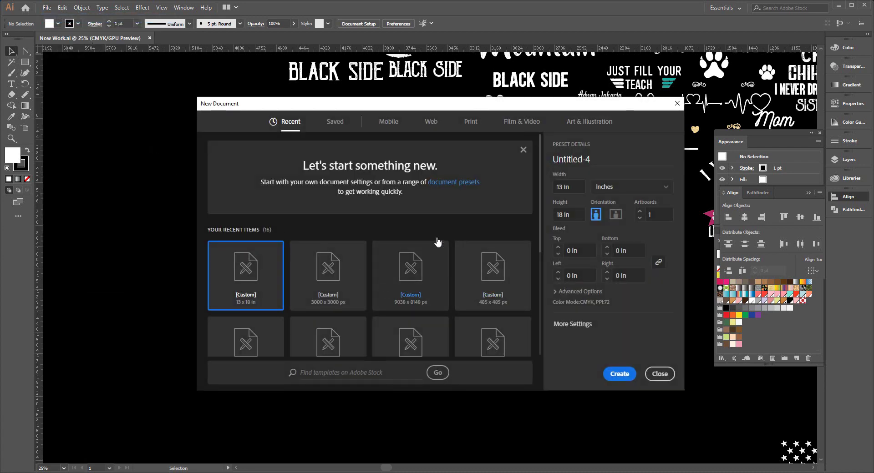
click(625, 190)
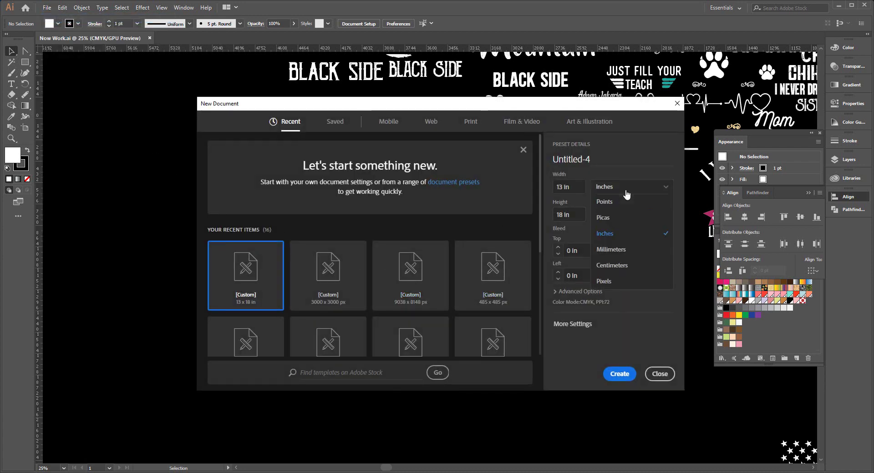
click(612, 234)
click(561, 191)
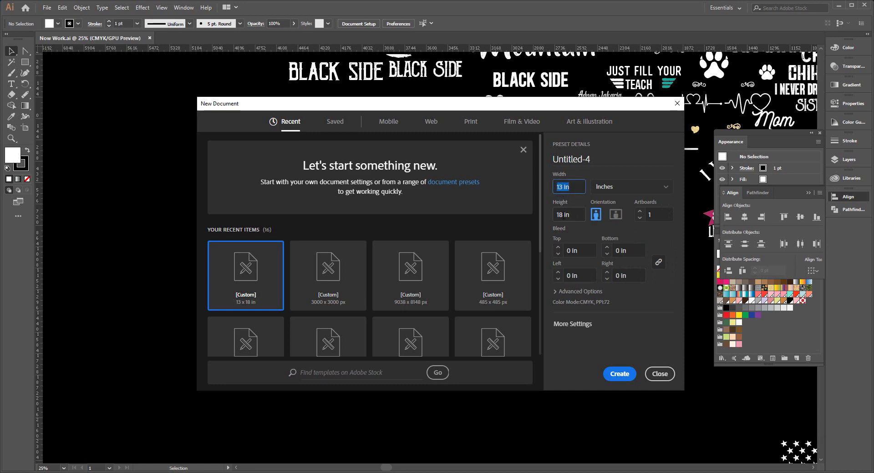
click(563, 216)
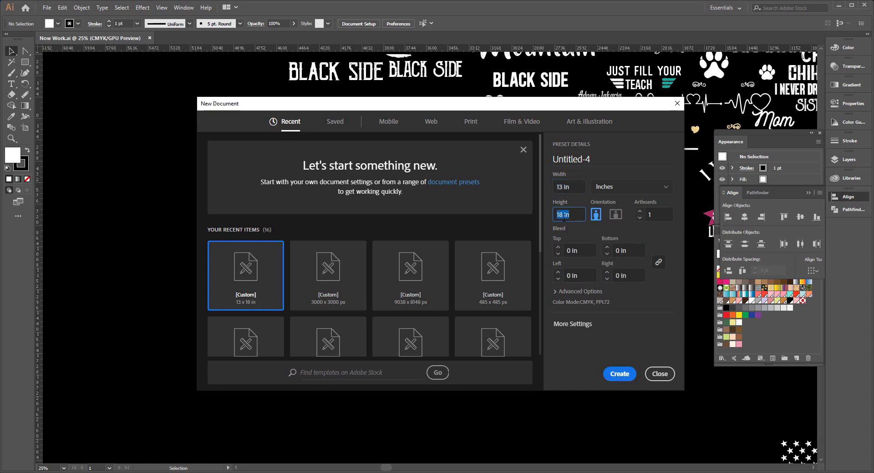
click(620, 374)
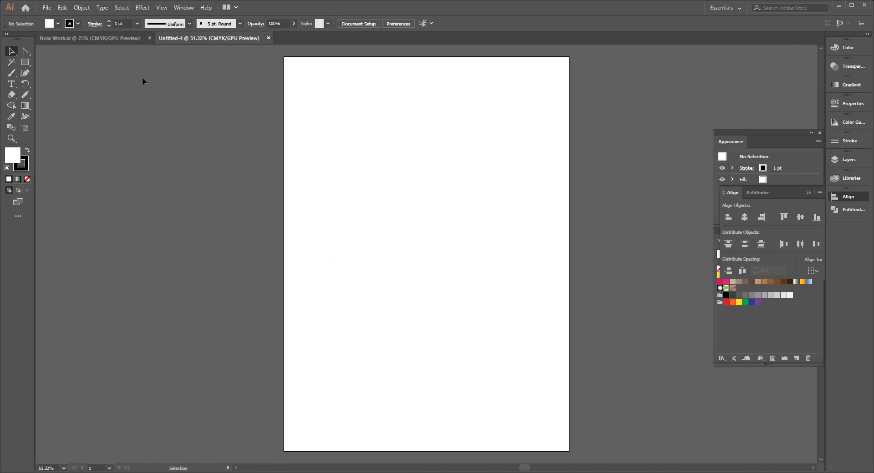
Step: Return to the Now Work.ai document with the Selection tool active
click(128, 39)
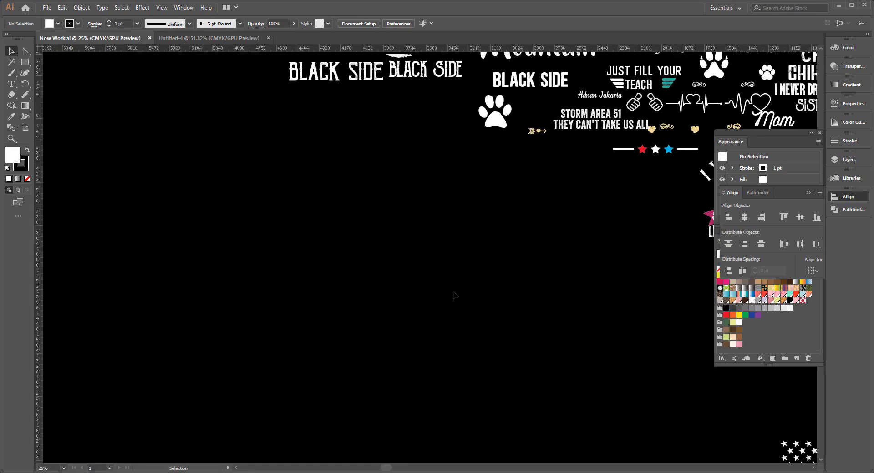
key(a)
scroll(436, 300, left, 2)
scroll(435, 300, right, 2)
scroll(435, 300, left, 1)
key(v)
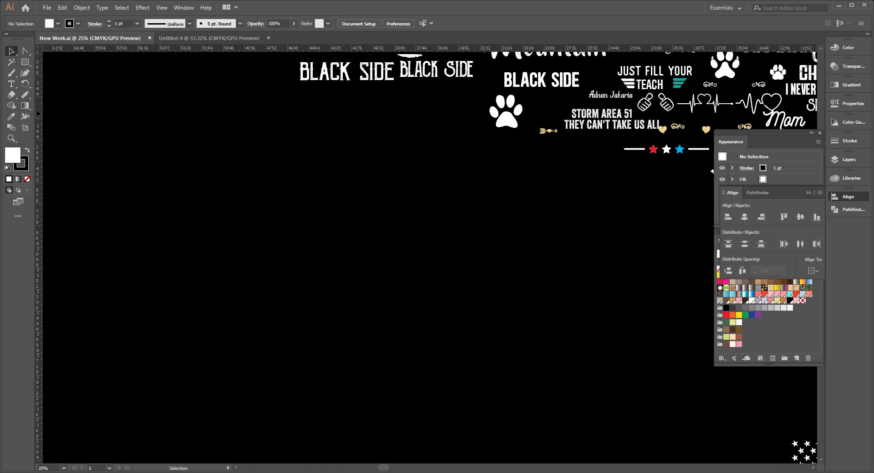
Step: Add a white 72 pt Lorem ipsum text line on the black artboard
click(11, 84)
click(320, 212)
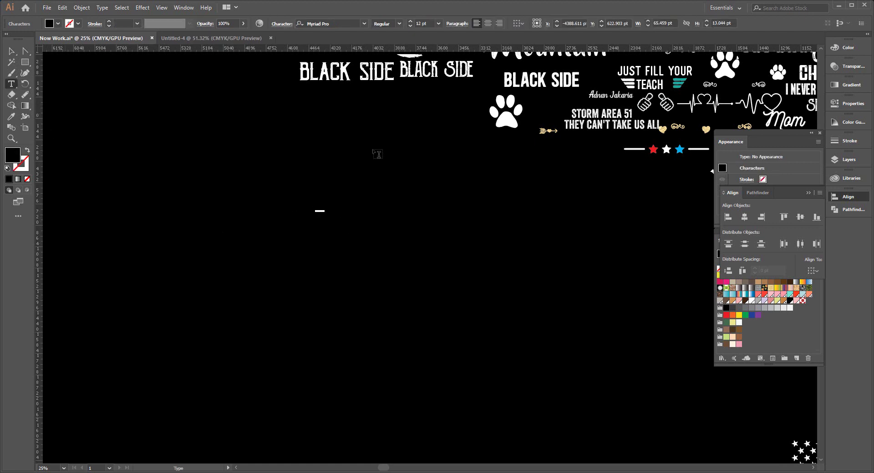
click(438, 24)
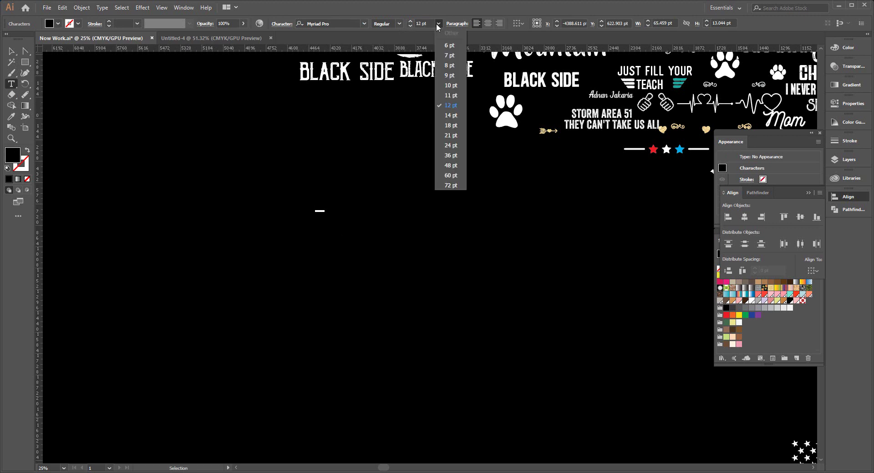
click(451, 186)
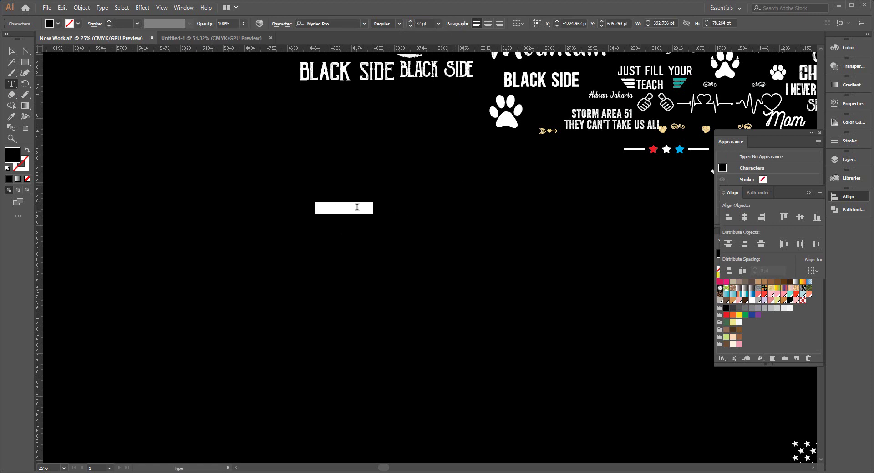
click(50, 25)
click(19, 38)
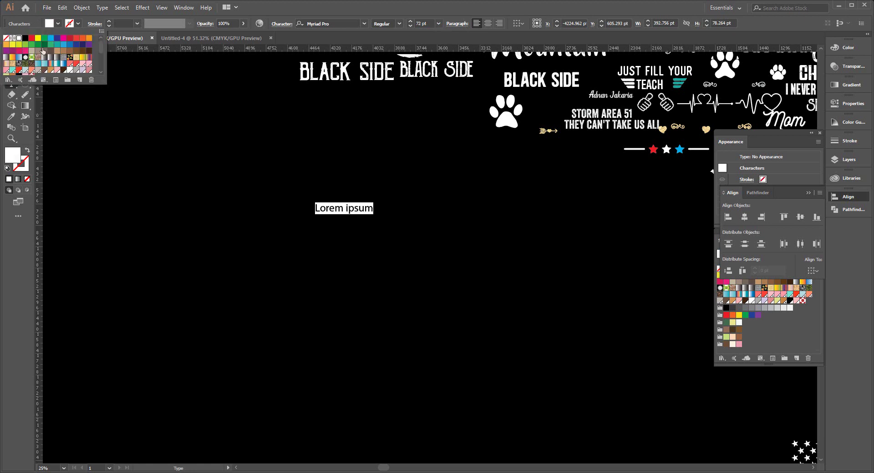
Step: Scale the Lorem ipsum text up and move it left and up
click(12, 51)
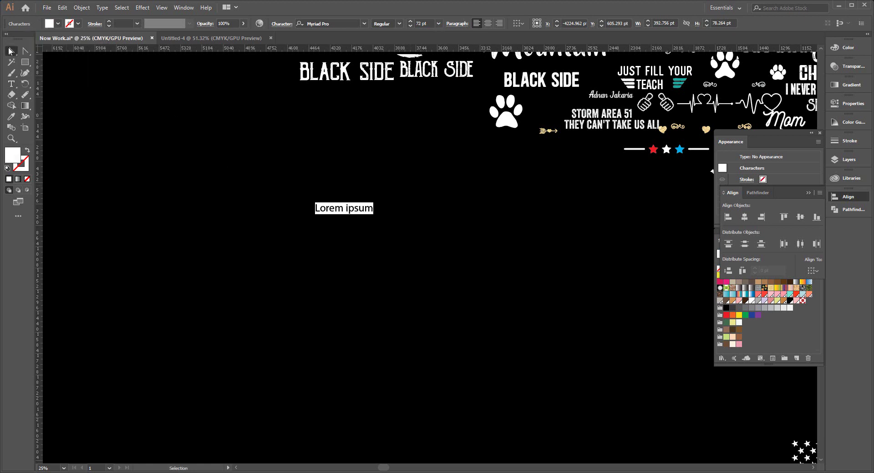
drag(252, 159, 428, 272)
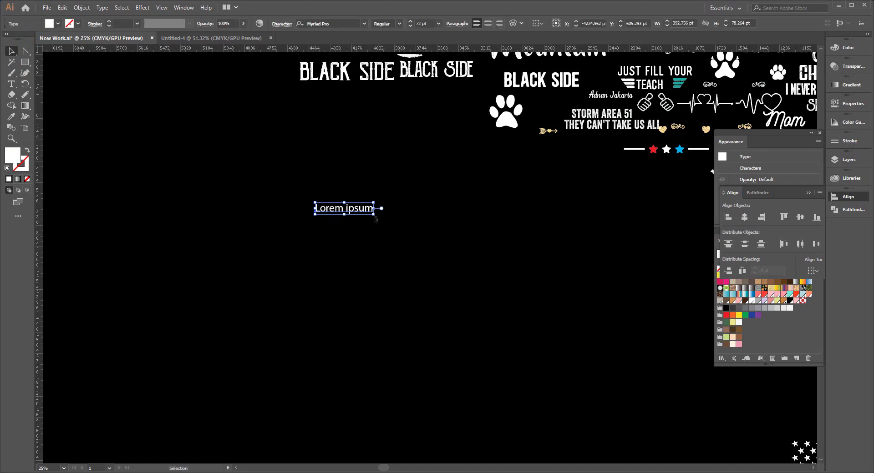
drag(373, 214, 537, 249)
drag(413, 235, 354, 224)
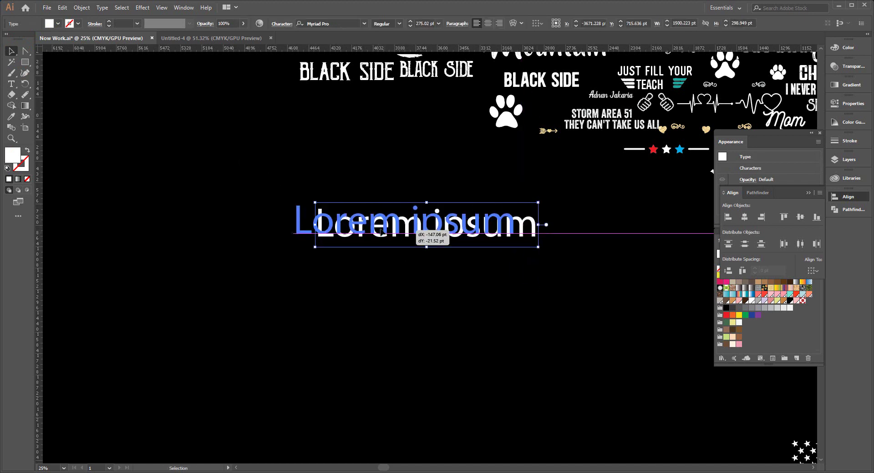
Step: Retype the placeholder as 'ELECTRICAL & ELECTRONIC' and drag a copy of it below
double_click(353, 224)
key(ctrl+a)
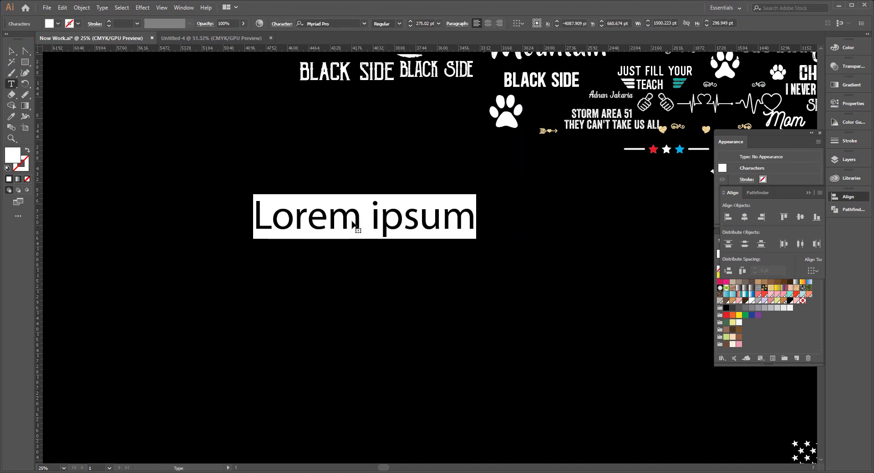
text(ELEC)
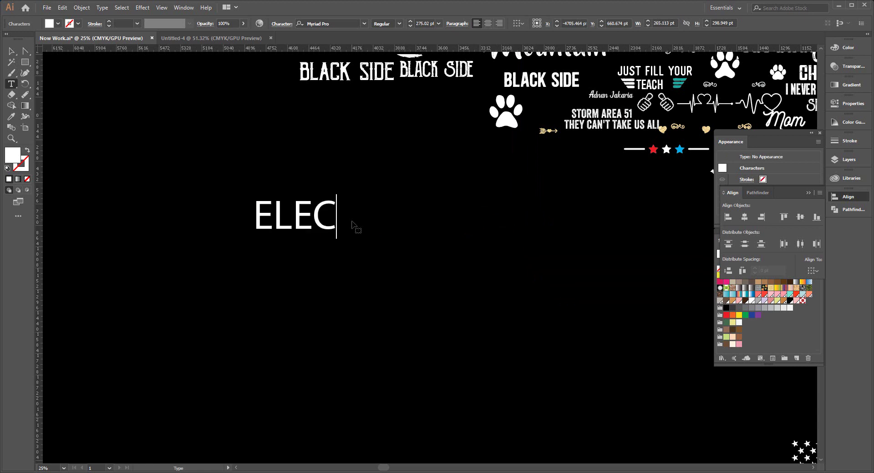
text(TRIC)
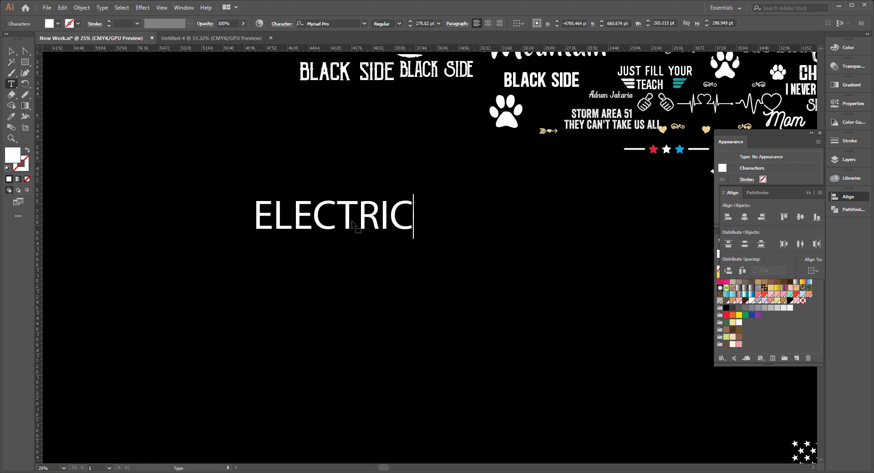
text(AL )
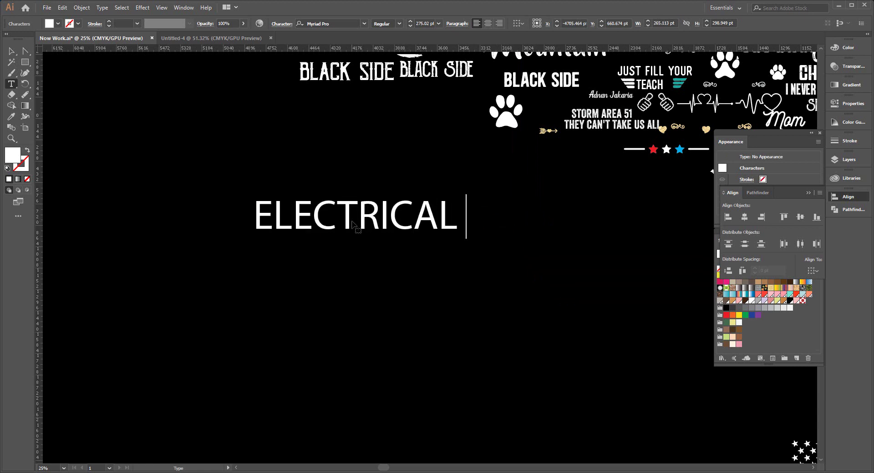
text(&)
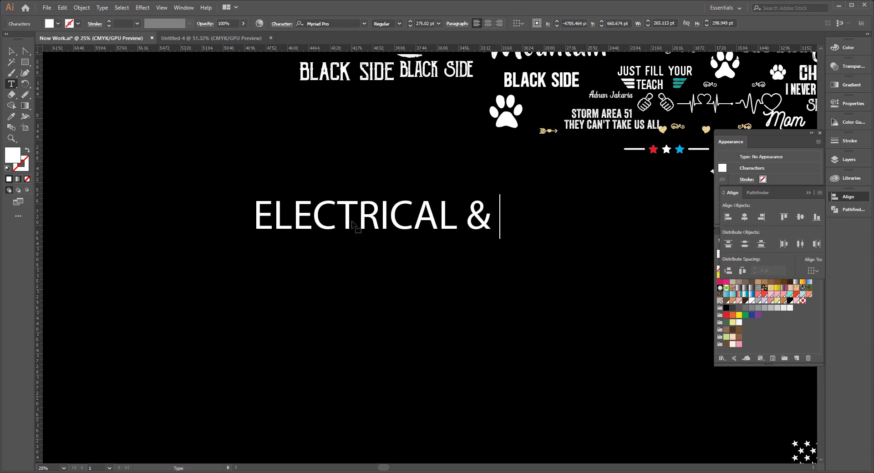
text( ELE)
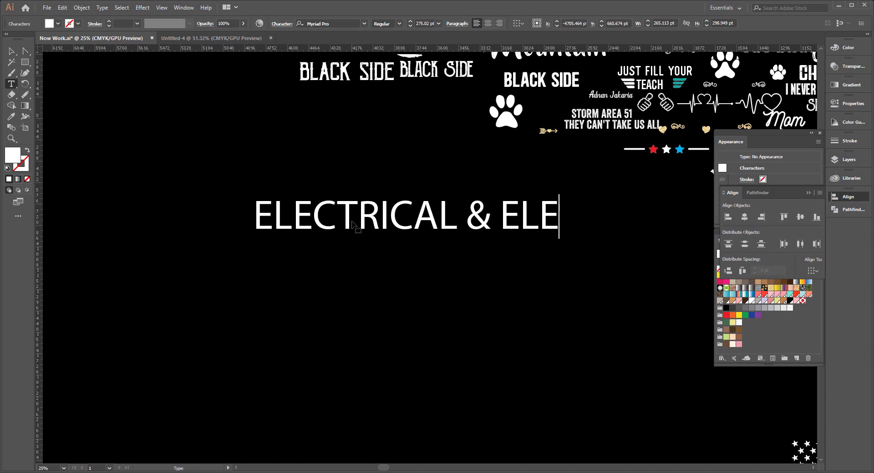
text(CTRO)
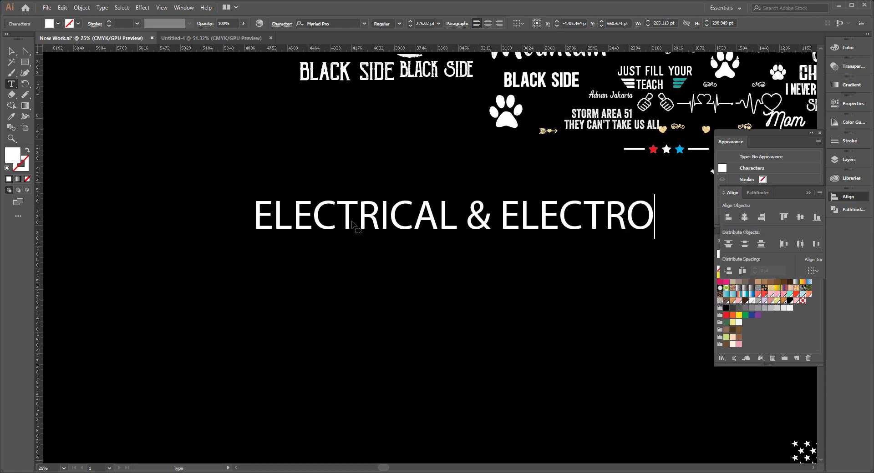
text(NIC)
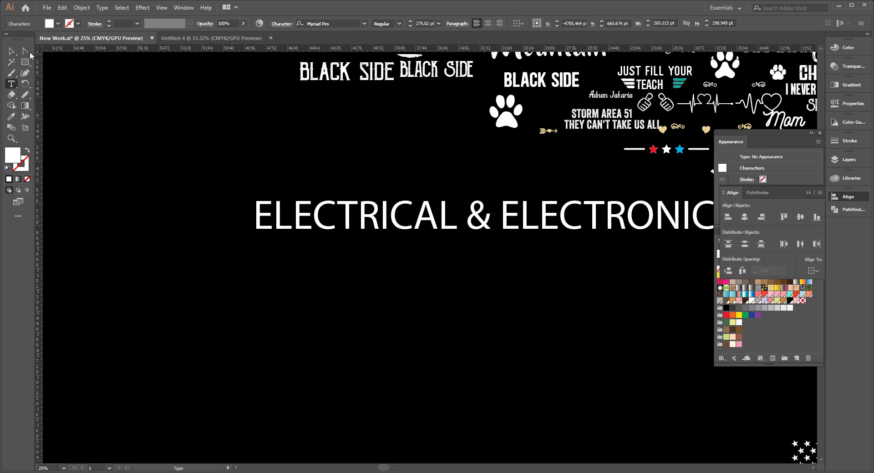
click(12, 51)
mouse_move(510, 235)
mouse_down()
mouse_move(418, 219)
mouse_move(387, 271)
mouse_up()
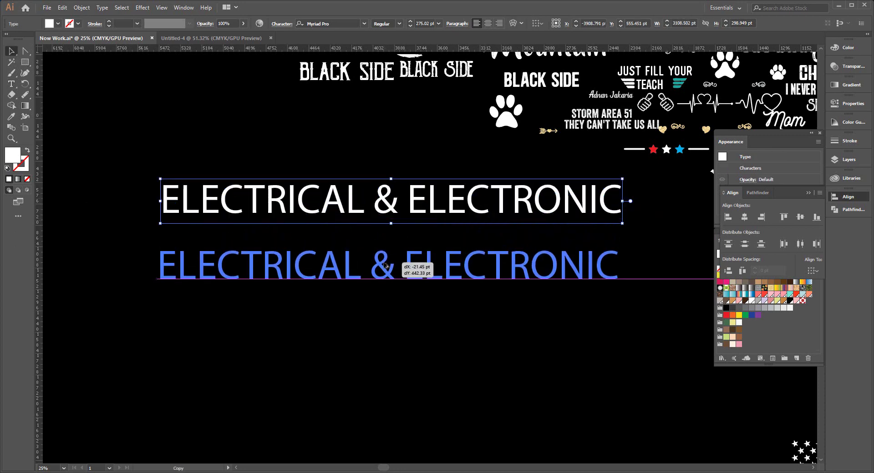
Step: Change the copy to 'ENGINEERING', centre it under the heading, and duplicate it below
double_click(386, 272)
key(ctrl+a)
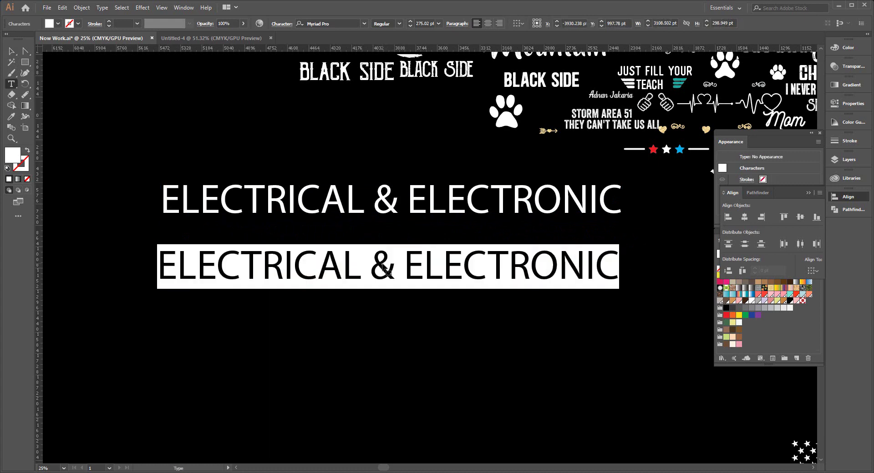
text(EN)
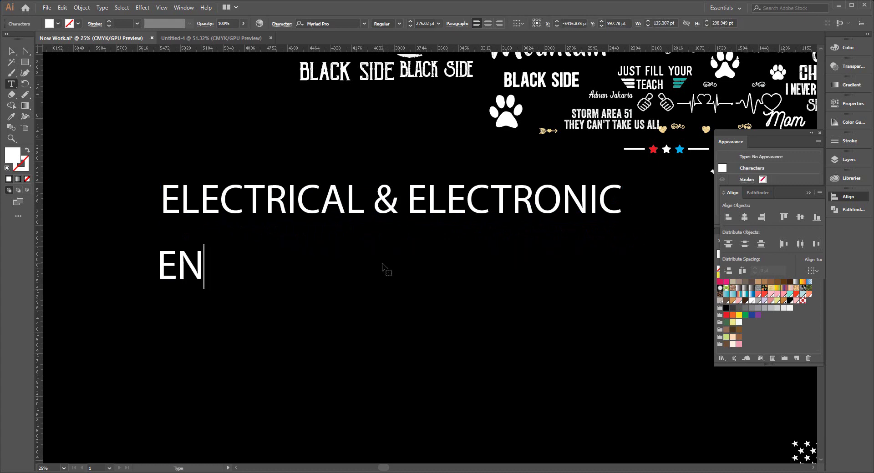
text(GI)
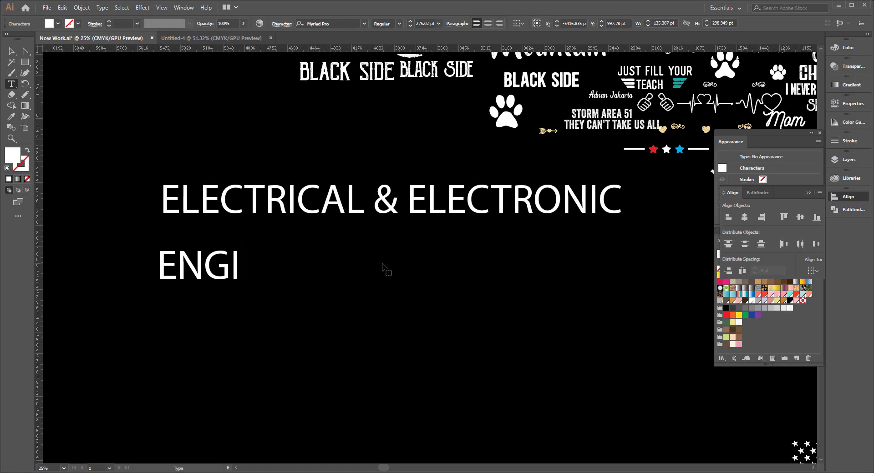
text(NEERIN)
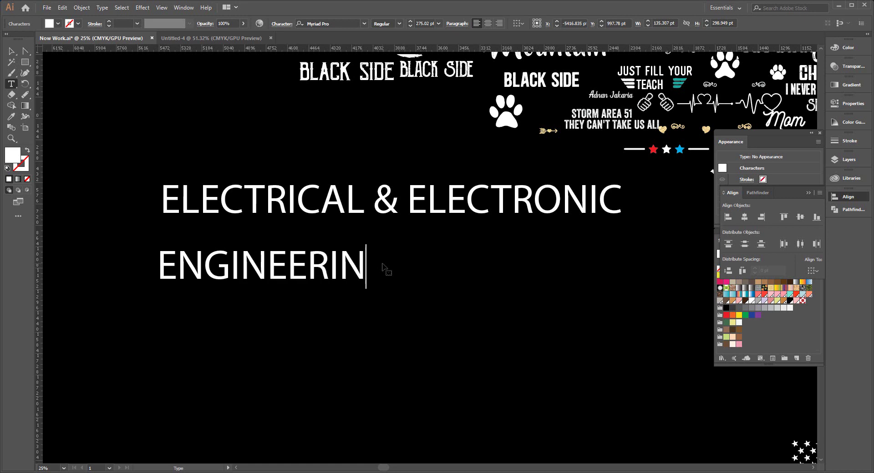
text(G)
click(11, 51)
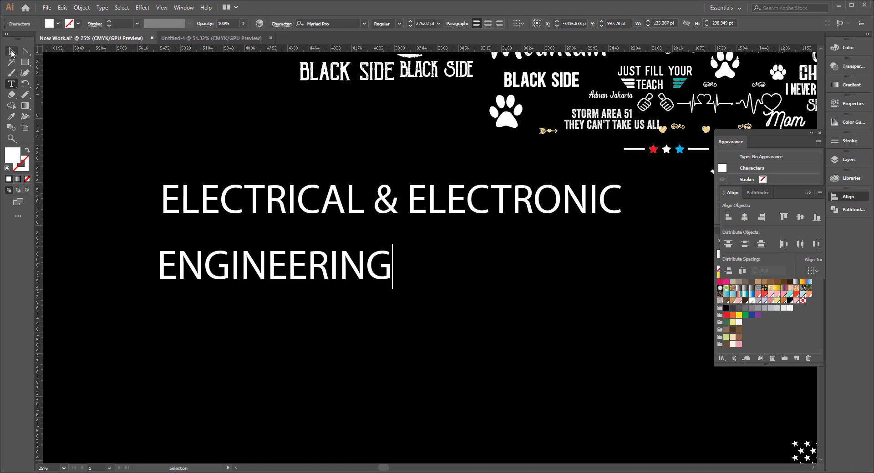
drag(300, 260, 415, 248)
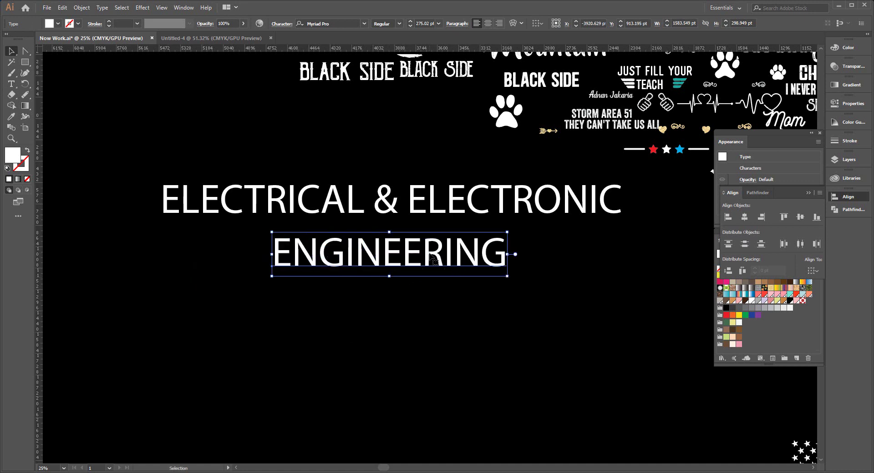
alt+drag(434, 261, 434, 310)
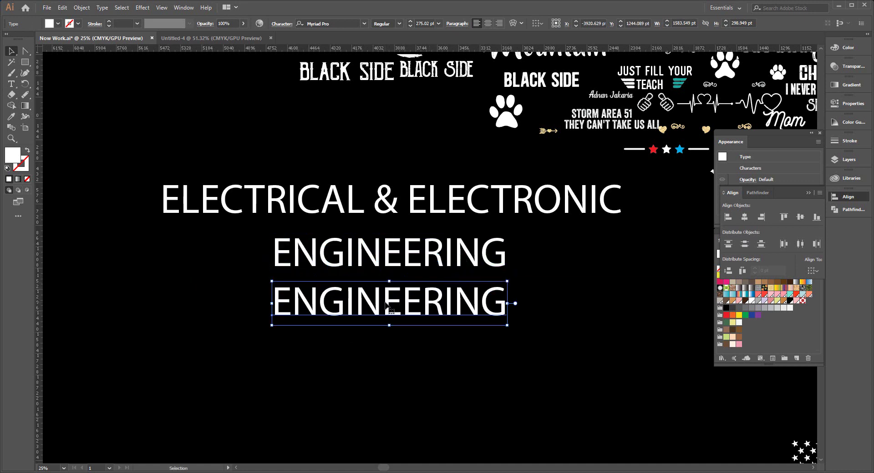
Step: Retype the third line as 'PRIME UNIVERSITY', set it under ENGINEERING, and select all lines
key(t)
double_click(385, 304)
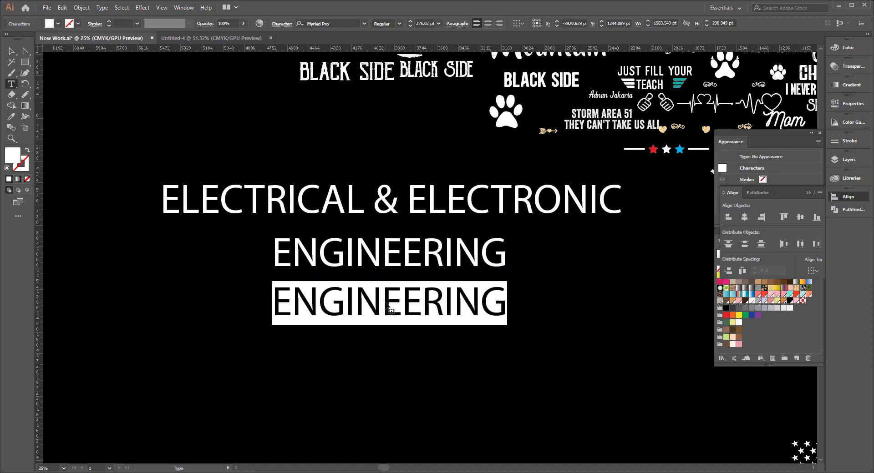
text(PRIME )
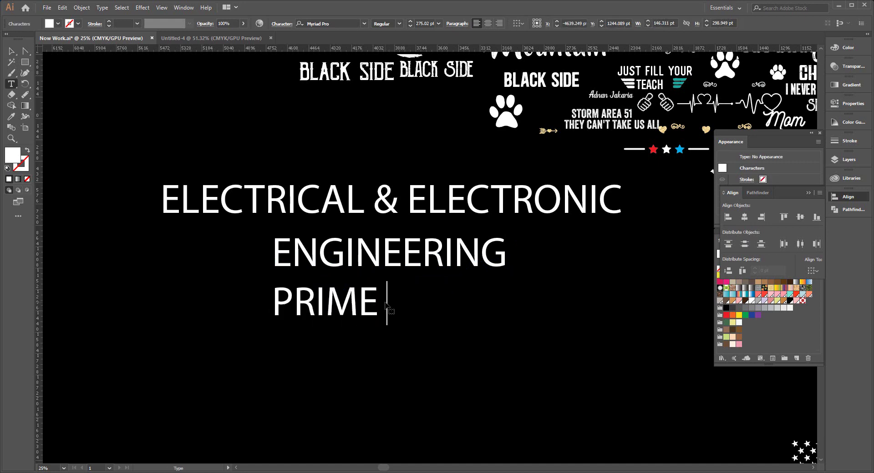
text(UNI)
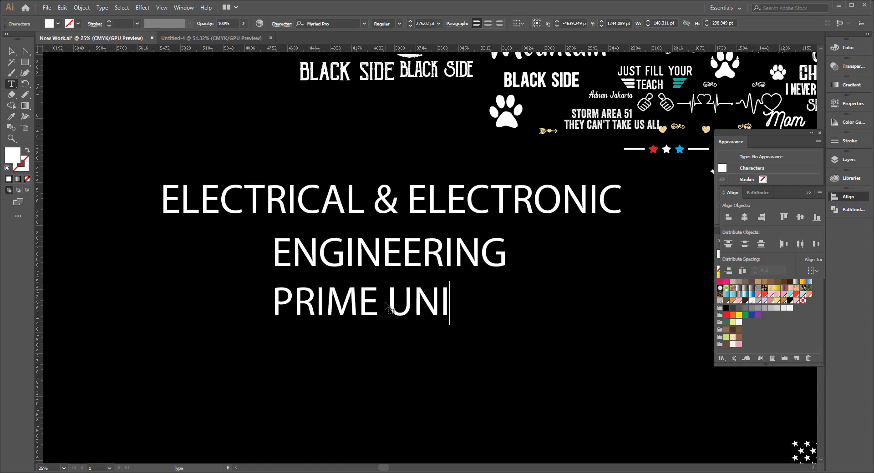
text(VE)
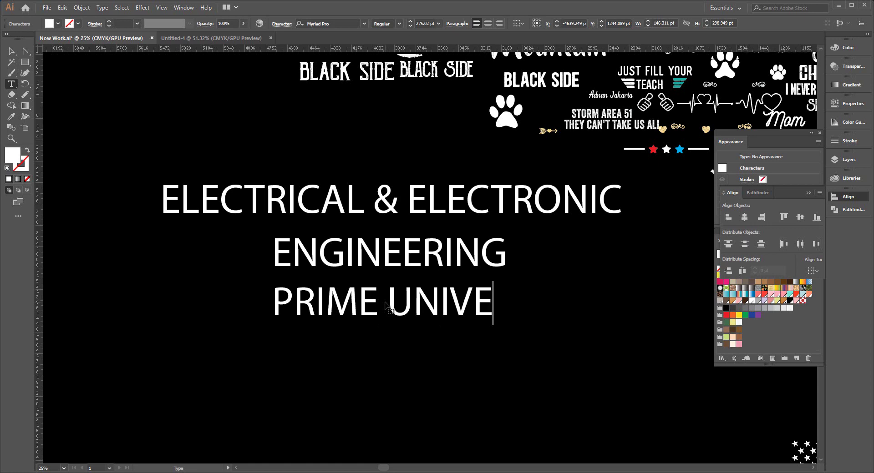
text(RSI)
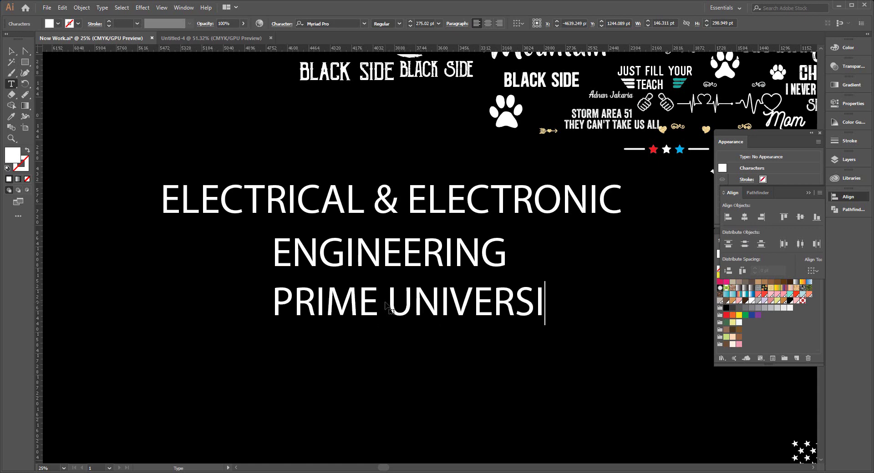
text(TY)
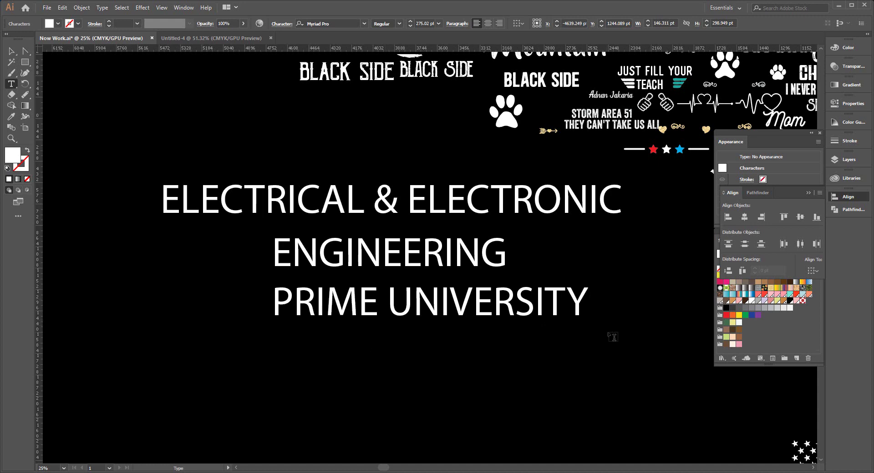
key(Escape)
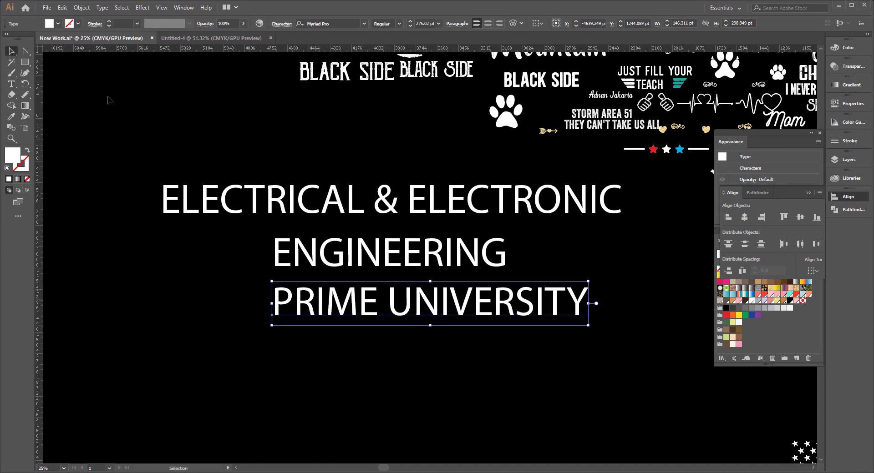
drag(395, 298, 353, 290)
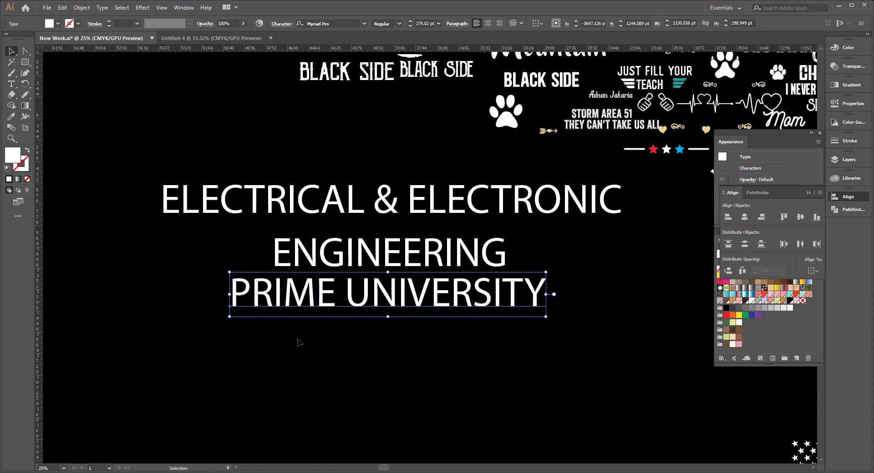
click(131, 214)
drag(130, 197, 633, 349)
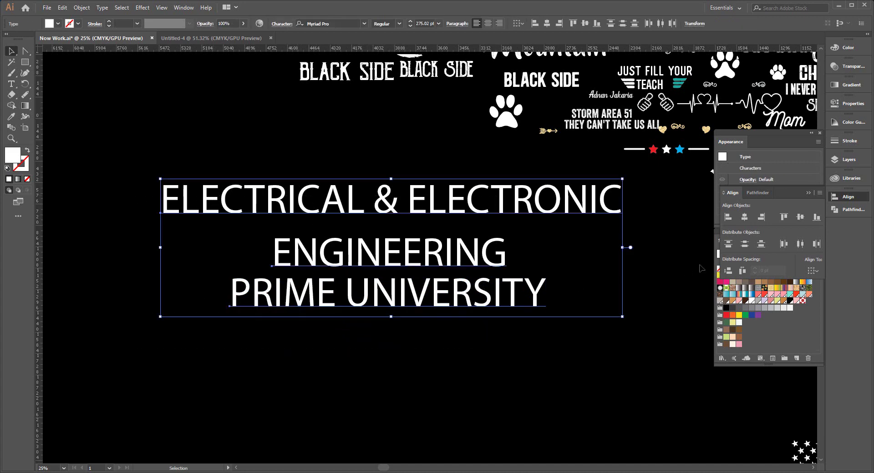
Step: Centre the three title lines horizontally and set them all in Impact
click(748, 222)
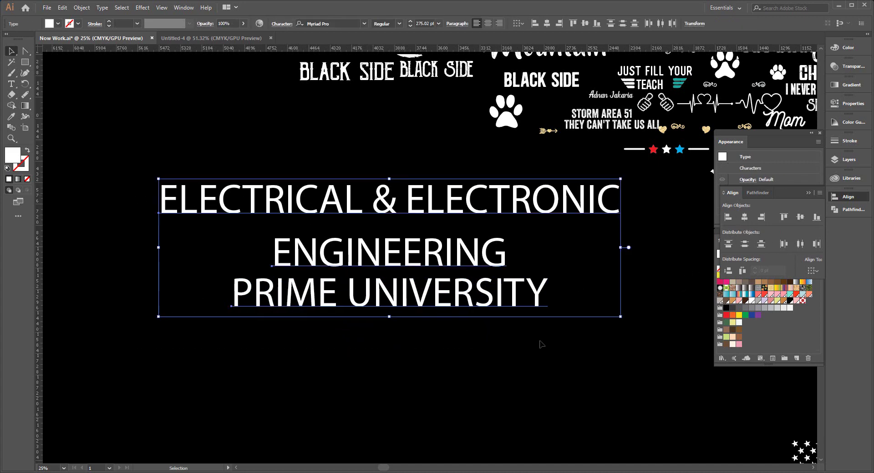
click(440, 359)
drag(250, 132, 383, 339)
click(347, 22)
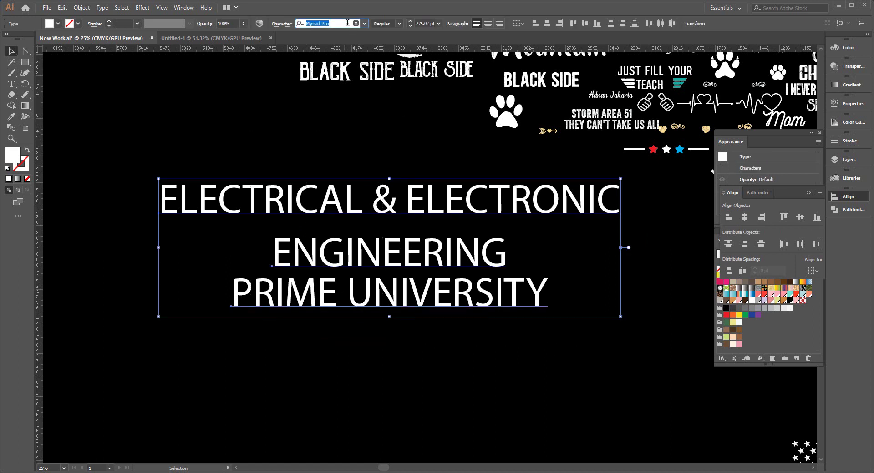
text(I)
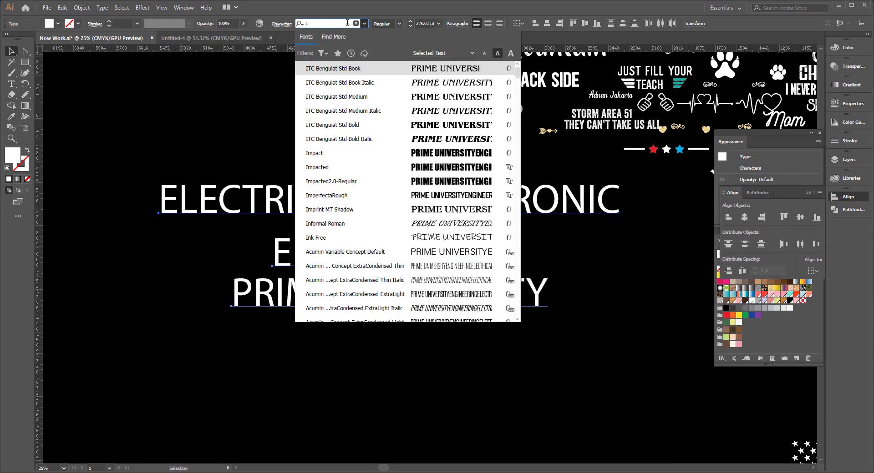
text(M)
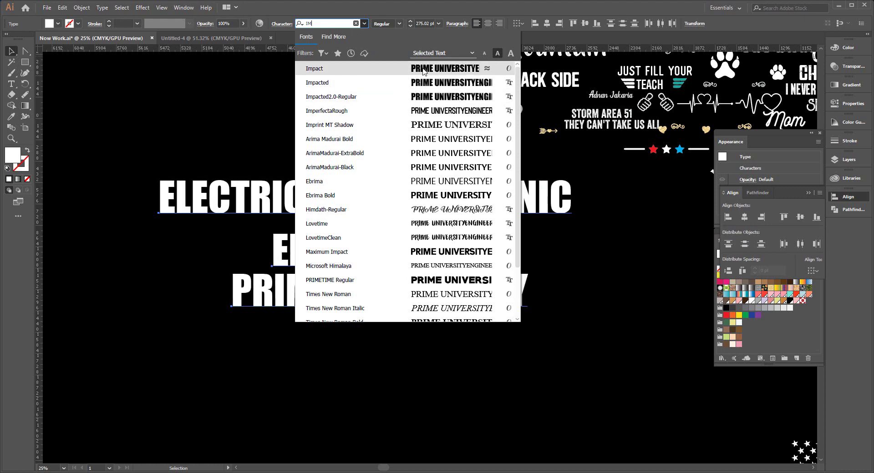
click(329, 69)
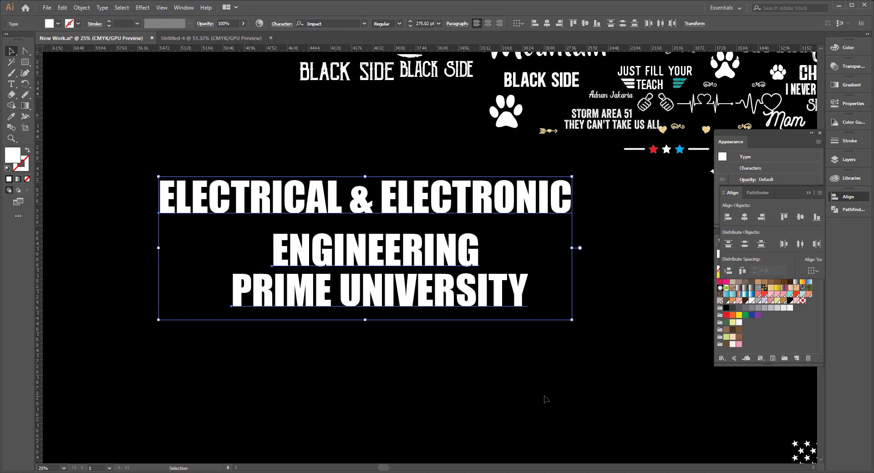
Step: Scale the ELECTRICAL & ELECTRONIC line down and centre it above ENGINEERING
click(390, 317)
scroll(390, 318, down, 2)
scroll(264, 243, down, 2)
scroll(188, 159, up, 1)
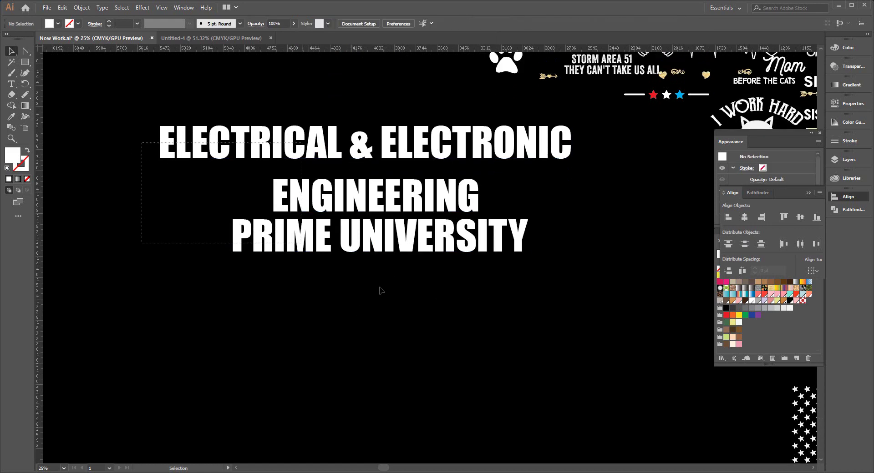
mouse_move(138, 154)
mouse_down()
mouse_move(432, 170)
mouse_move(426, 232)
mouse_up()
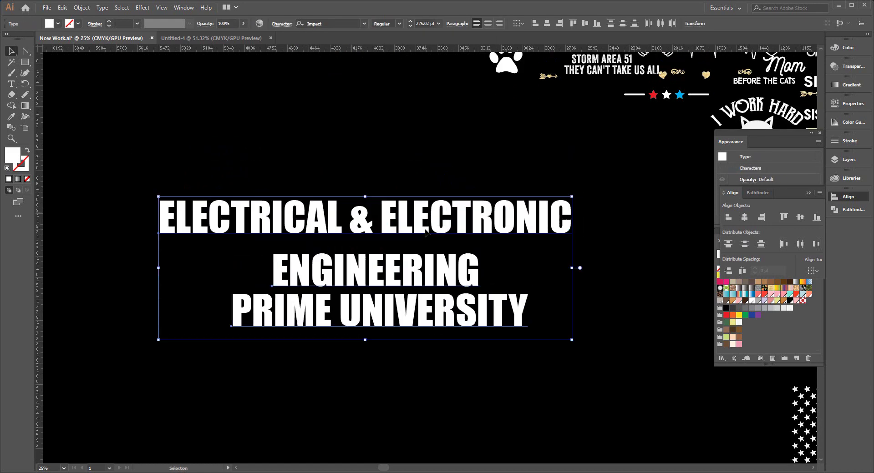
click(547, 388)
click(562, 218)
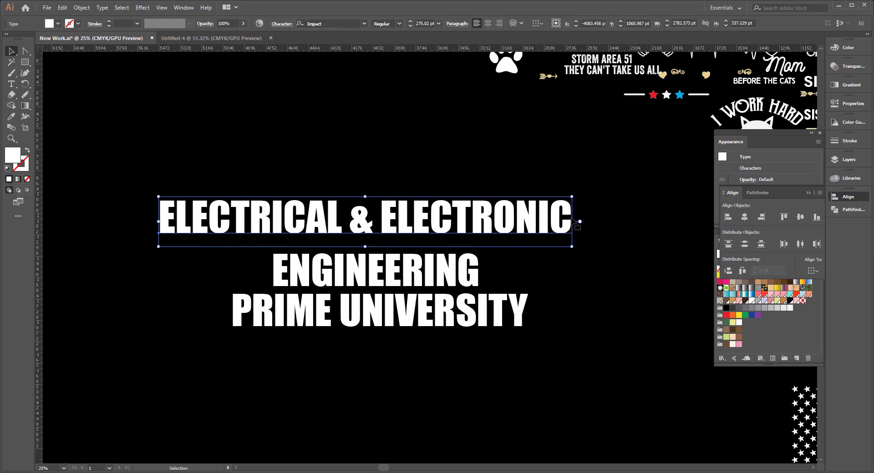
drag(572, 223, 487, 222)
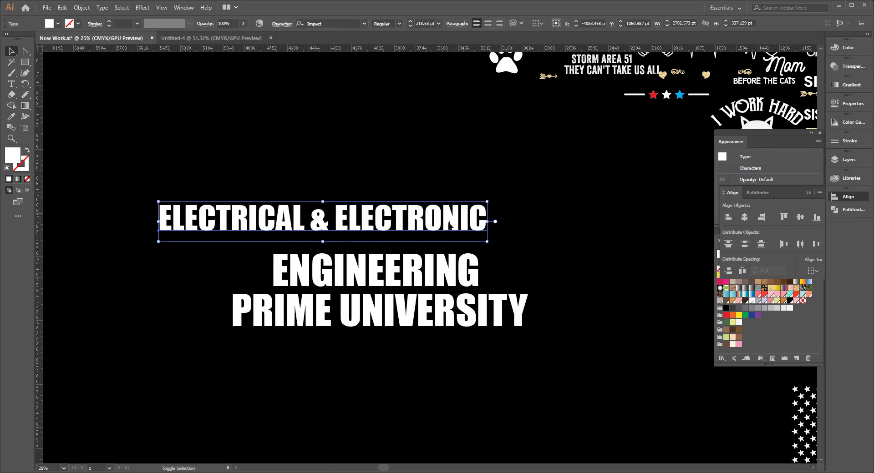
drag(413, 217, 450, 199)
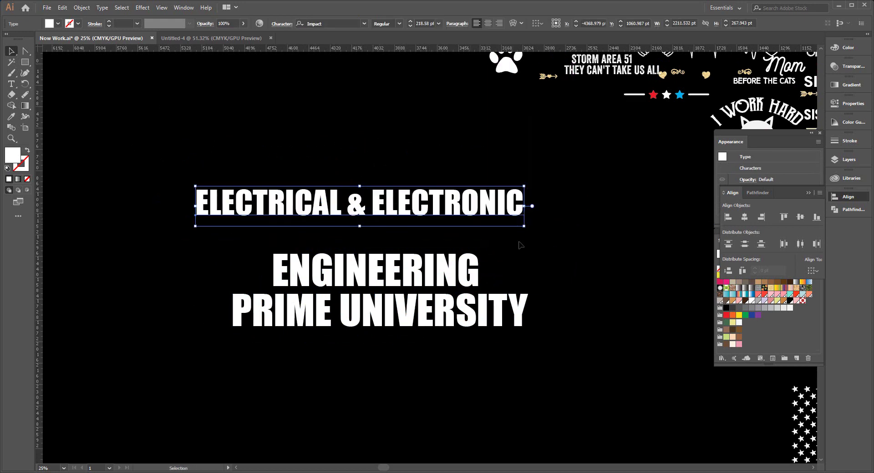
Step: Warp the heading into a 50% Arc envelope and expand it into shapes
click(82, 8)
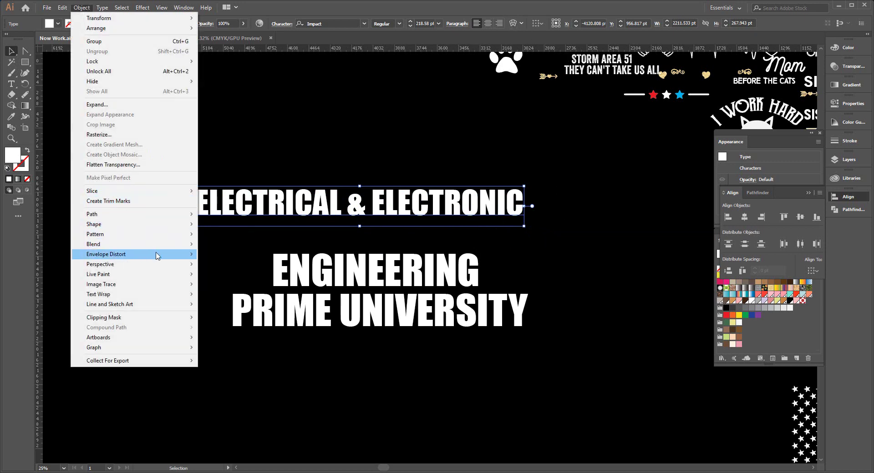
mouse_move(107, 254)
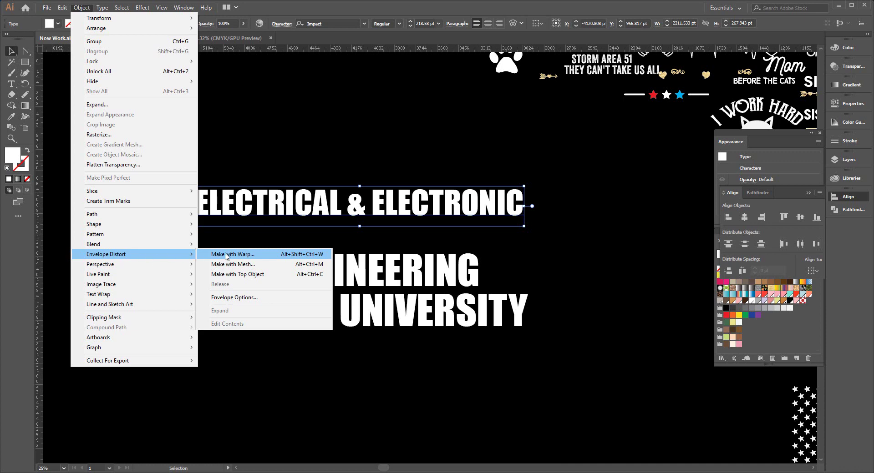
click(226, 256)
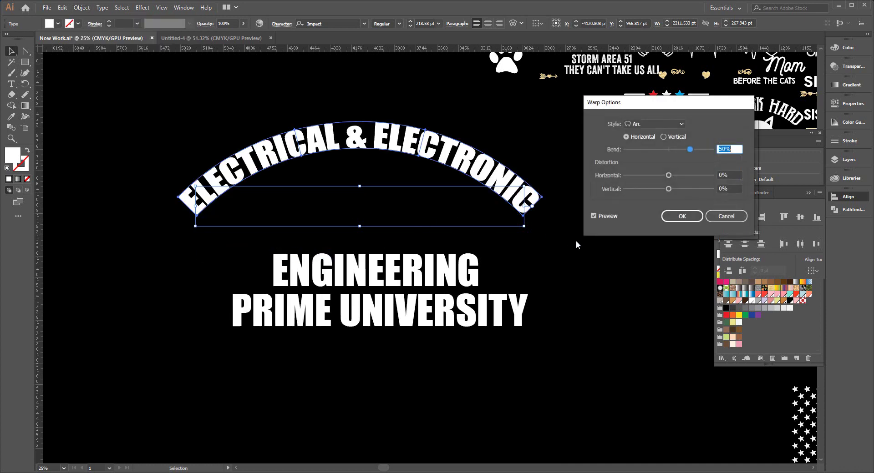
click(678, 220)
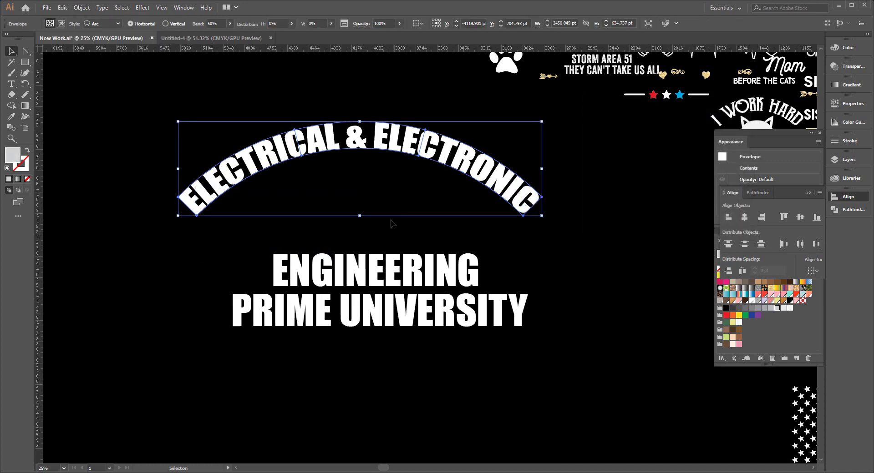
click(82, 8)
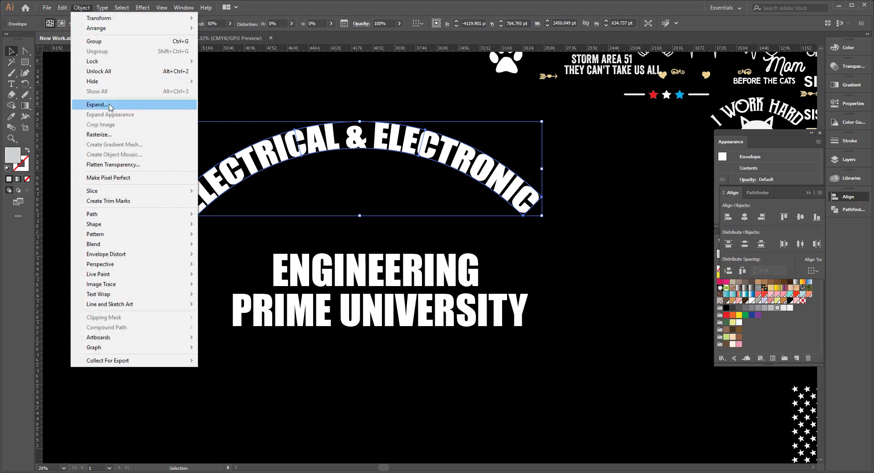
click(109, 105)
click(414, 292)
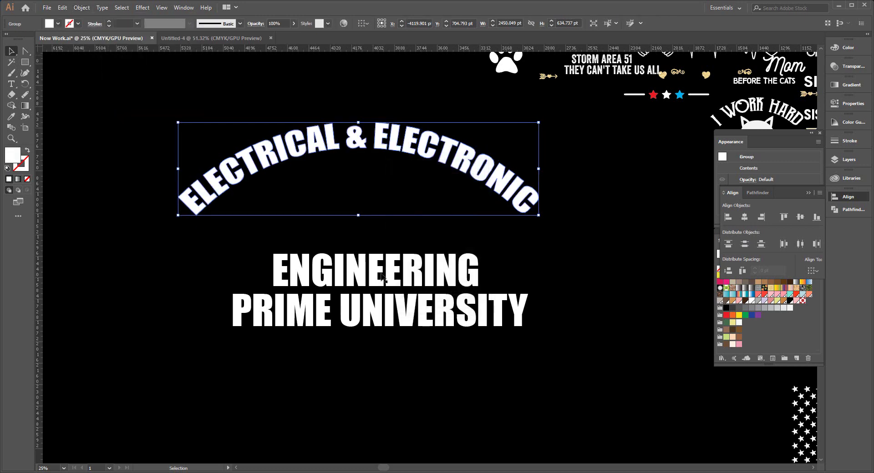
click(370, 276)
Step: Reposition ENGINEERING under the arc, lower PRIME UNIVERSITY, and expand ENGINEERING to outlines
drag(370, 279, 362, 267)
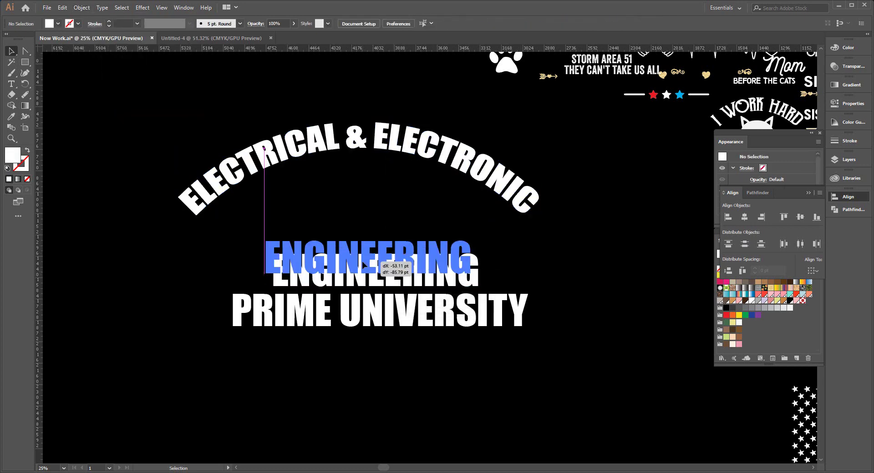
drag(342, 311, 332, 398)
drag(374, 267, 369, 291)
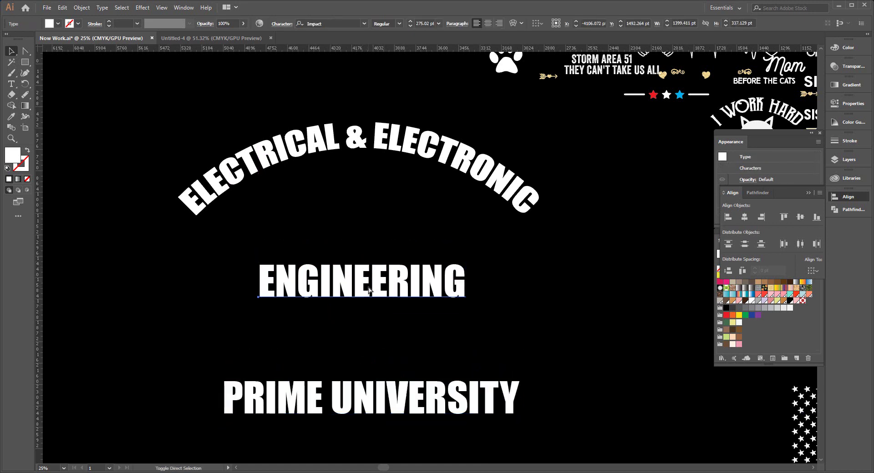
key(ctrl)
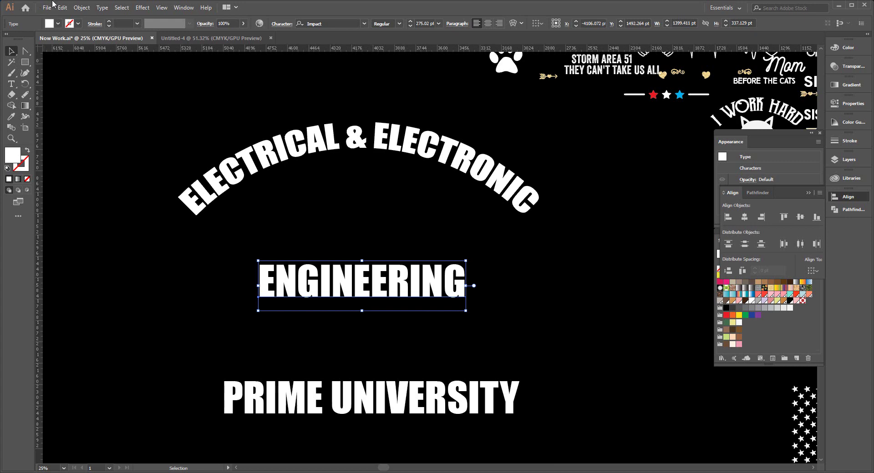
click(80, 8)
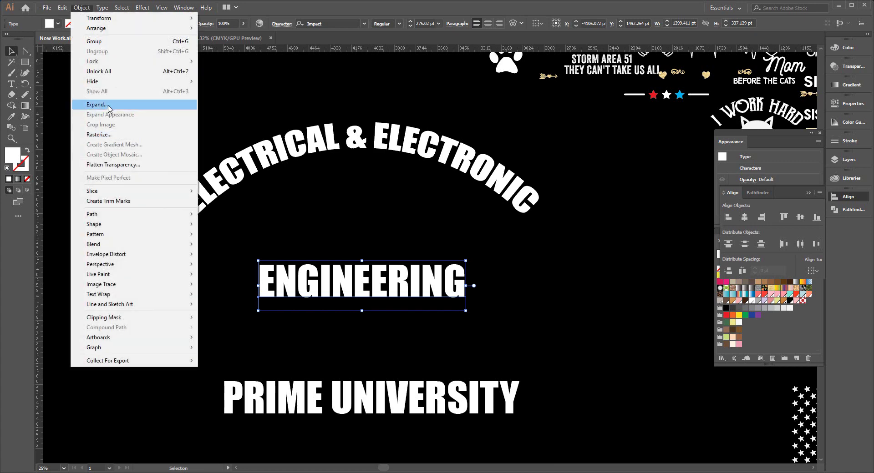
click(109, 104)
click(412, 291)
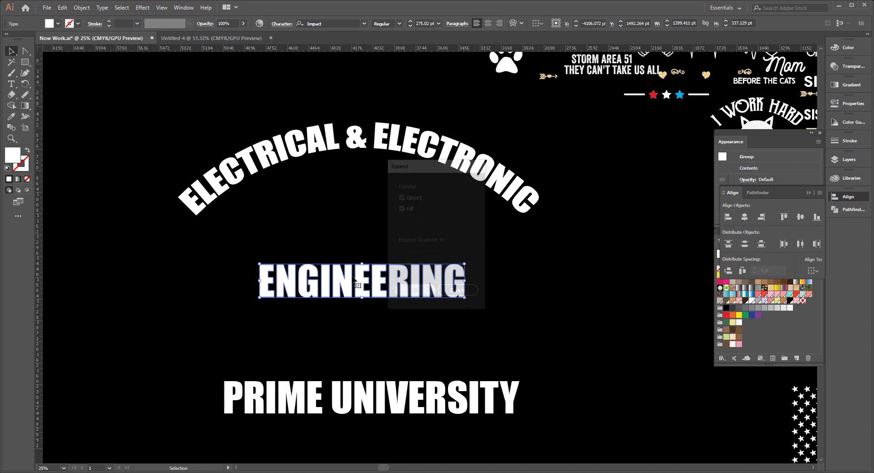
Step: Stretch ENGINEERING wider on both sides and nudge it up beneath the heading
click(444, 339)
click(425, 291)
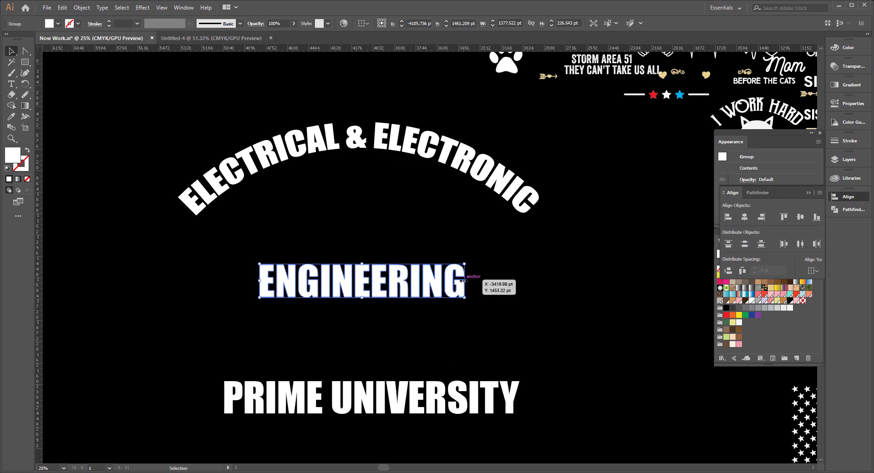
drag(463, 280, 540, 281)
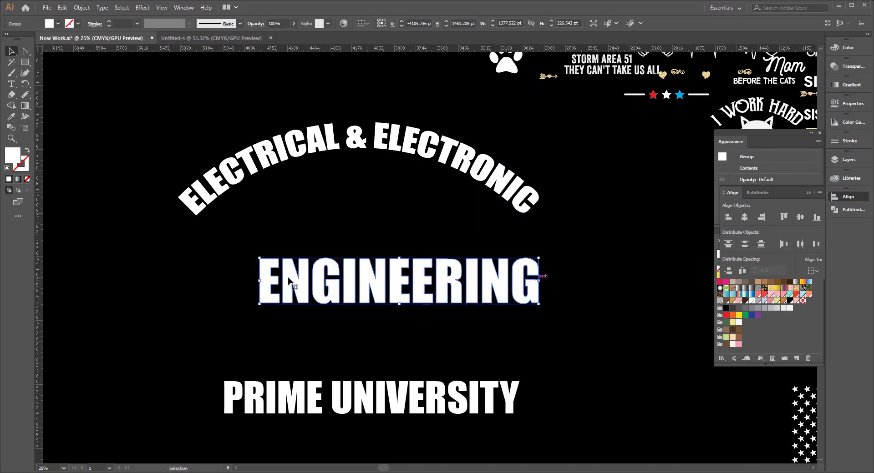
drag(259, 280, 178, 280)
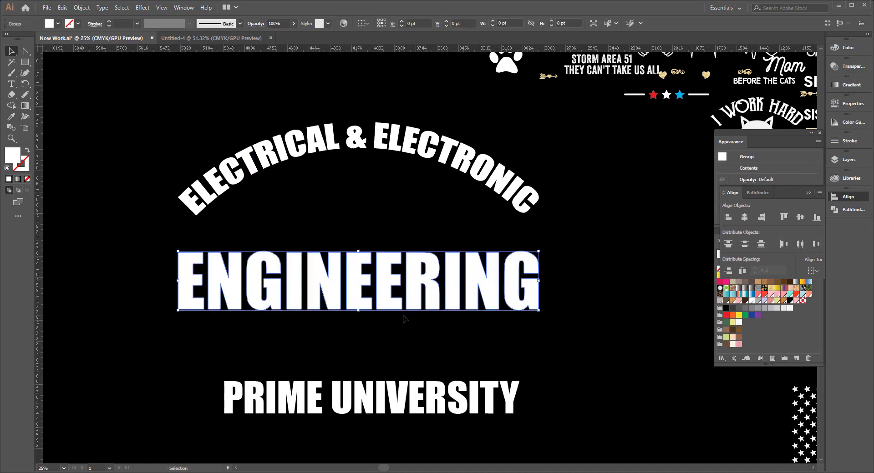
key(shift+Up)
key(shift+Up)
key(shift+Up)
key(shift+Up)
key(shift+Up)
key(shift+Up)
key(shift+Up)
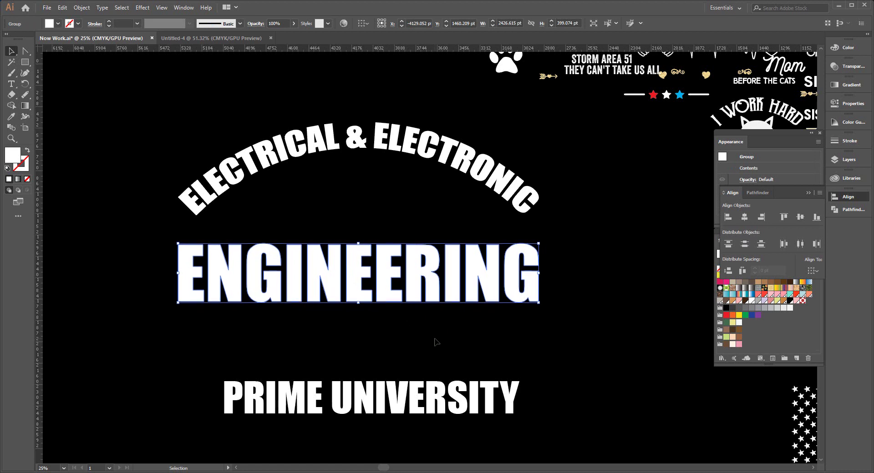
key(shift+Up)
key(shift+Up)
key(shift+Up)
key(shift+Up)
key(shift+Up)
key(shift+Up)
key(shift+Up)
key(shift+Up)
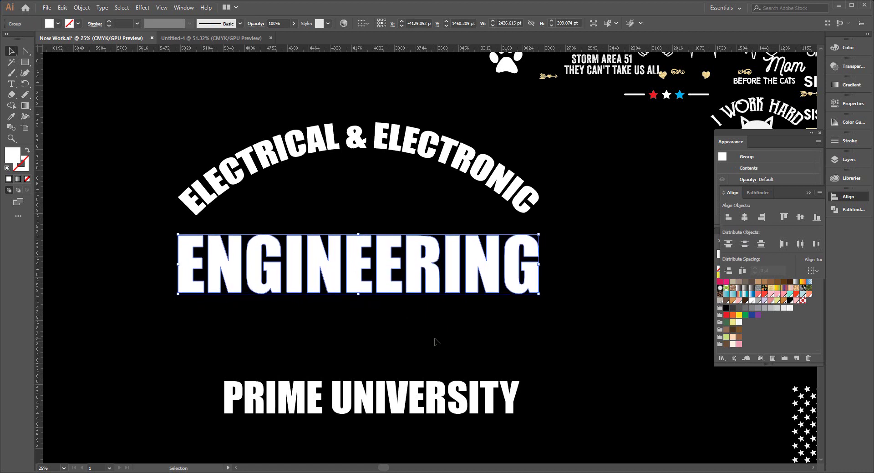
key(shift+Up)
key(shift+Up)
key(shift+Up)
key(shift+Up)
key(shift+Up)
key(shift+Up)
key(shift+Up)
key(shift+Up)
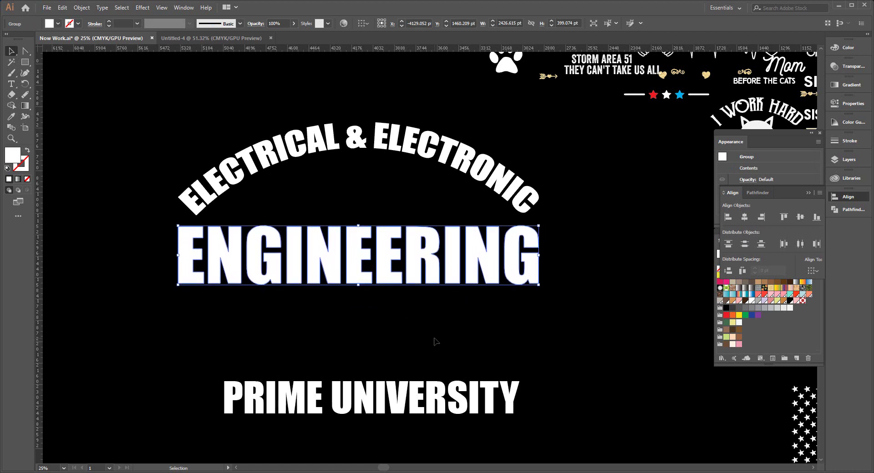
key(shift+Up)
key(shift+Up)
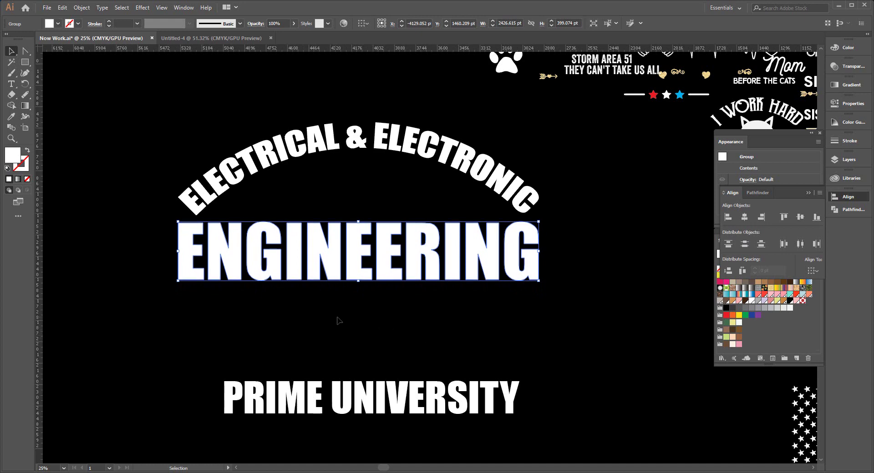
Step: Move PRIME UNIVERSITY up under ENGINEERING and create outlines from it
click(156, 208)
drag(181, 163, 471, 360)
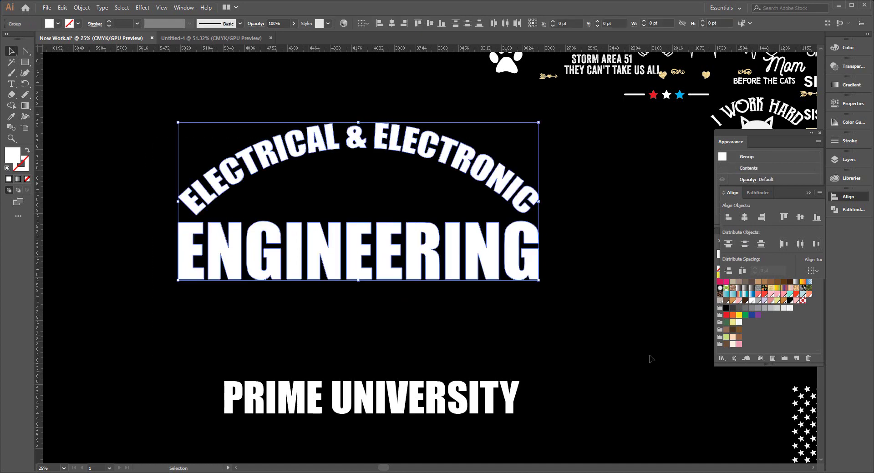
click(502, 321)
mouse_move(390, 407)
mouse_down()
mouse_move(374, 346)
mouse_move(382, 326)
mouse_up()
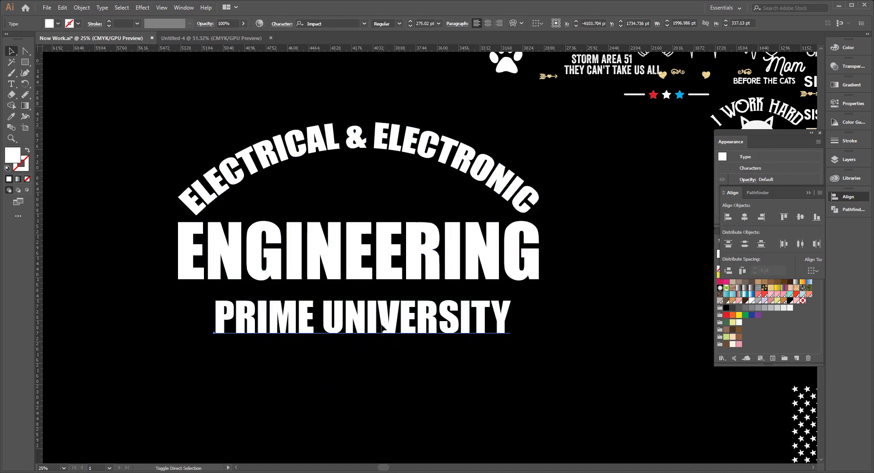
key(ctrl+shift+o)
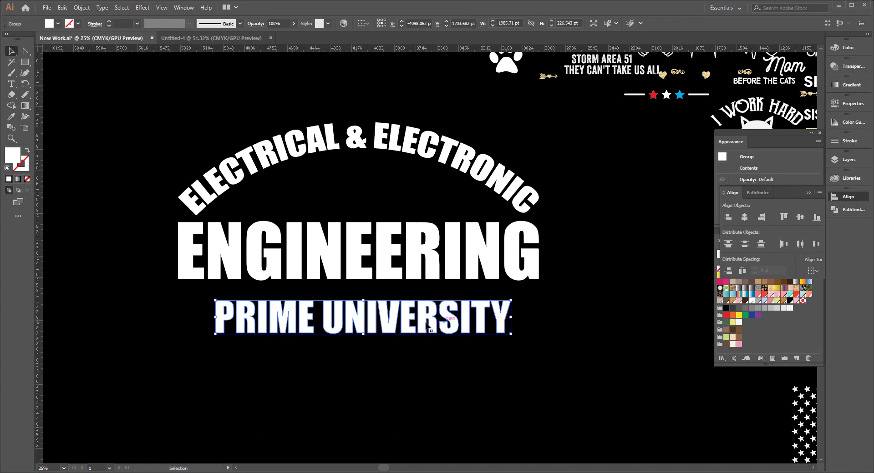
Step: Expand PRIME UNIVERSITY and nudge it snugly beneath ENGINEERING
drag(385, 319, 385, 307)
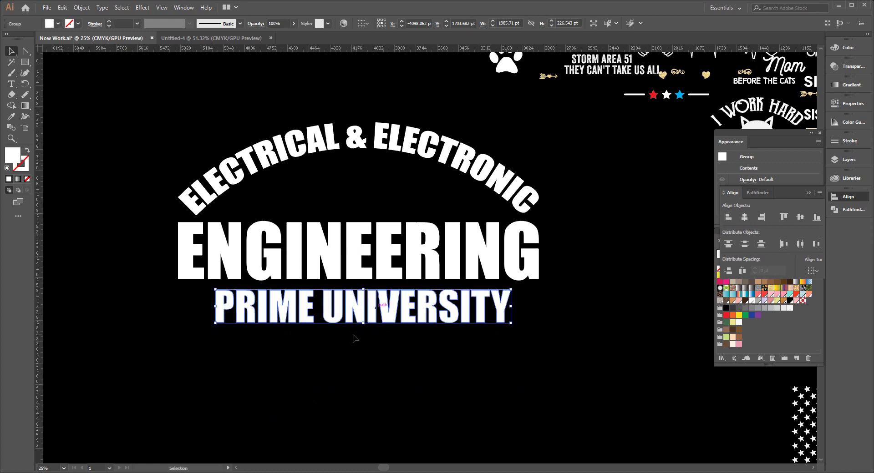
click(82, 8)
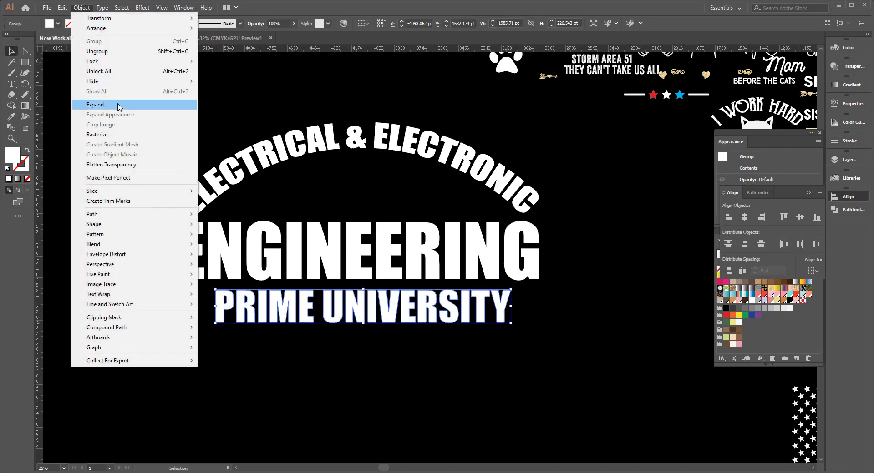
click(119, 105)
drag(272, 305, 272, 308)
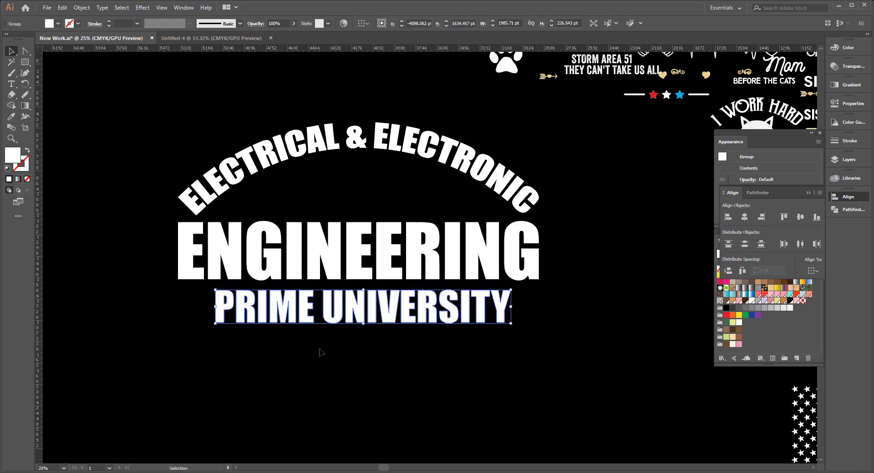
key(shift+Up)
key(shift+Up)
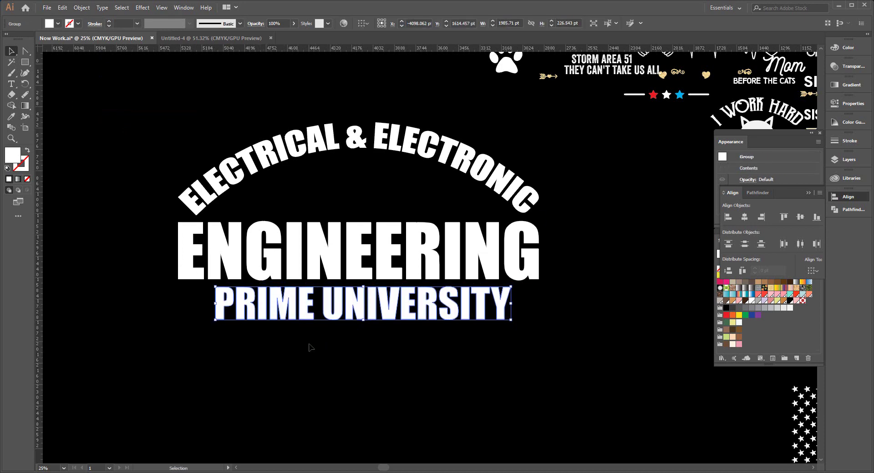
Step: Stretch PRIME UNIVERSITY slightly wider
click(298, 348)
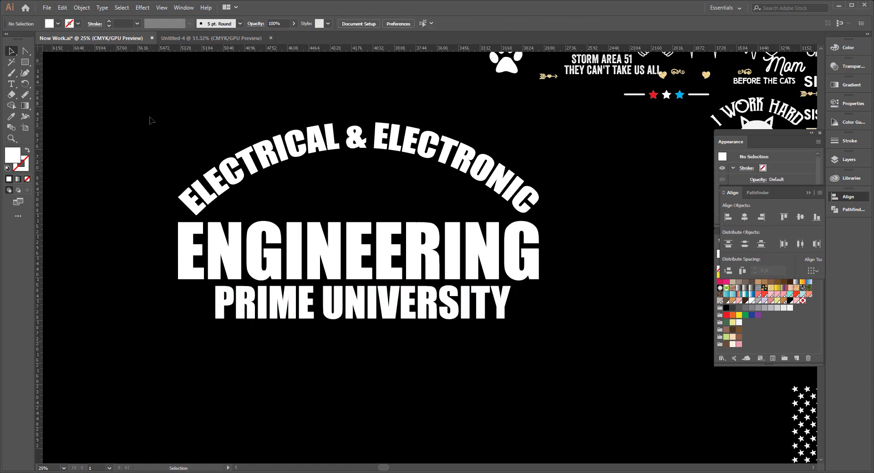
drag(151, 121, 428, 350)
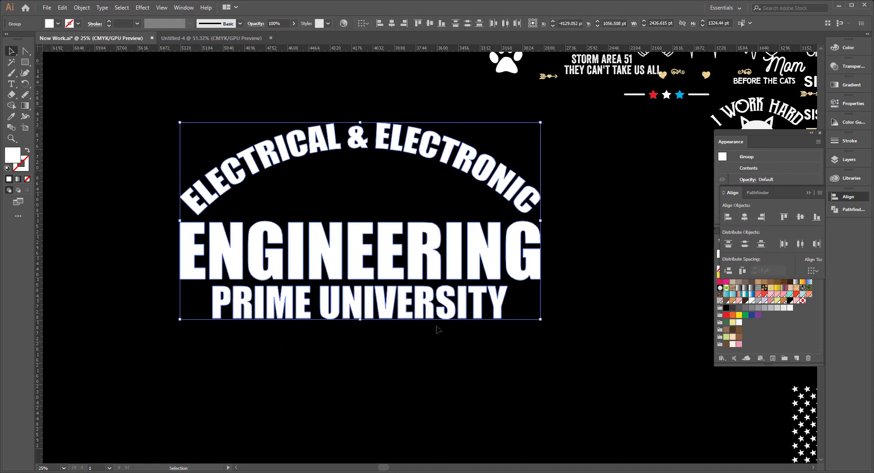
drag(369, 341, 394, 314)
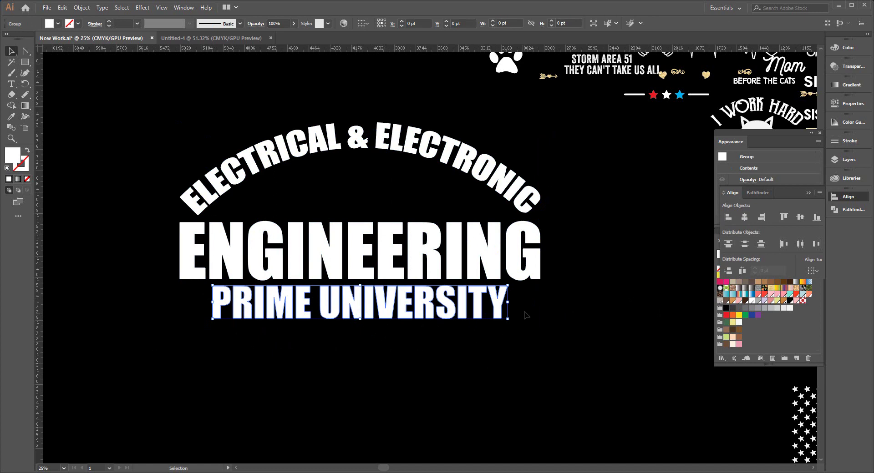
drag(508, 301, 516, 302)
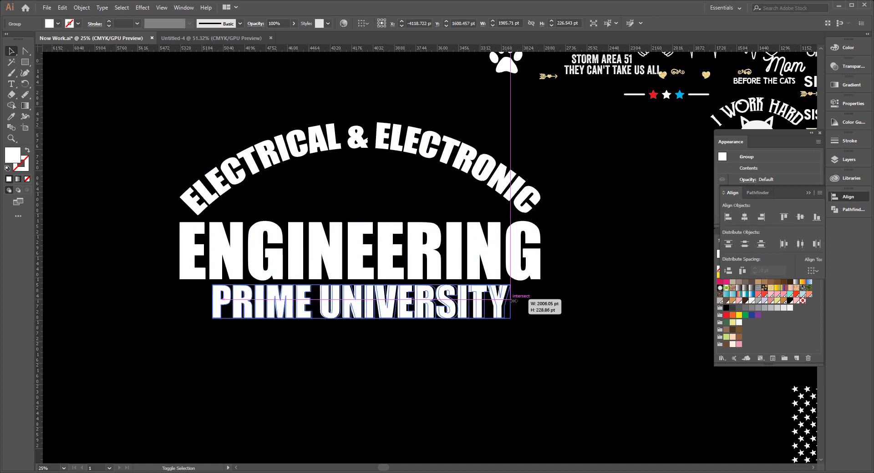
Step: Centre all three title lines horizontally, then switch to the Google page in Chrome
click(366, 365)
drag(180, 152, 291, 312)
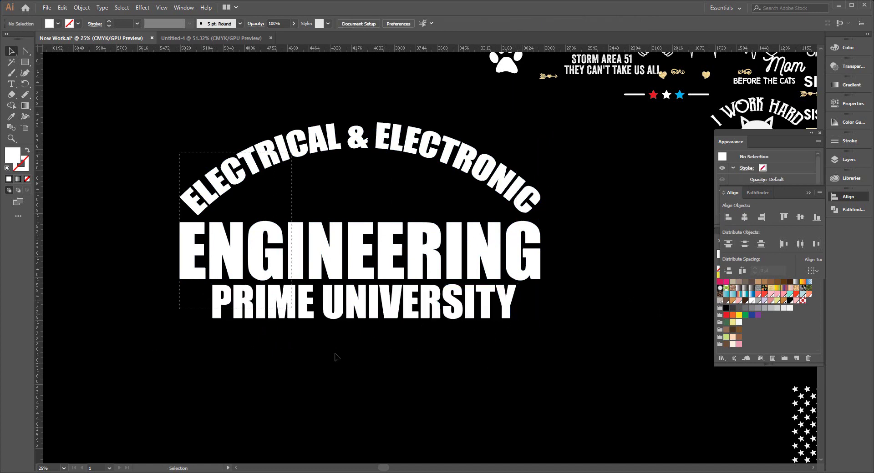
click(746, 219)
click(283, 339)
drag(296, 339, 306, 314)
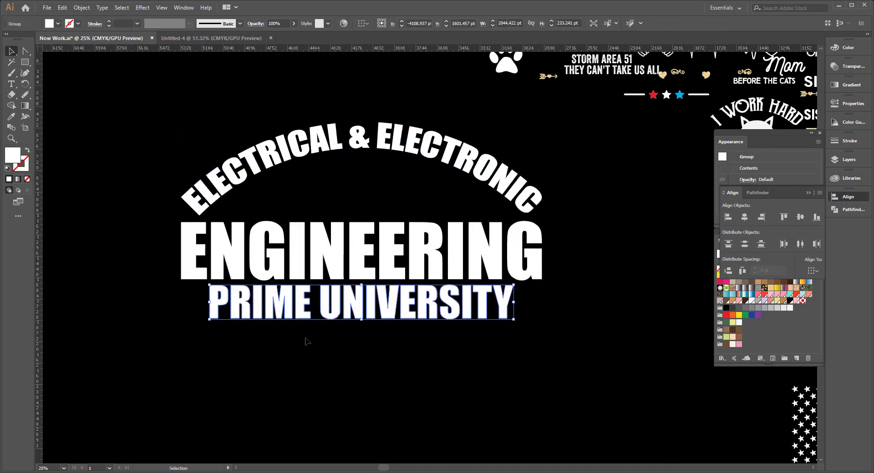
click(248, 332)
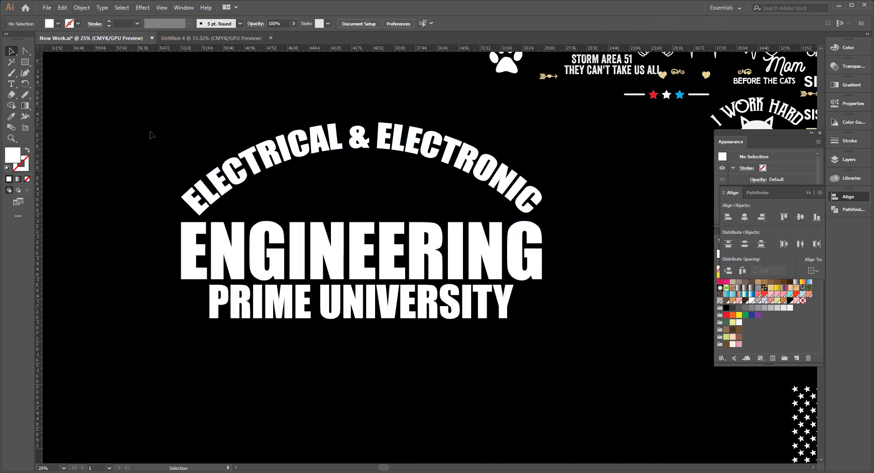
drag(151, 135, 304, 228)
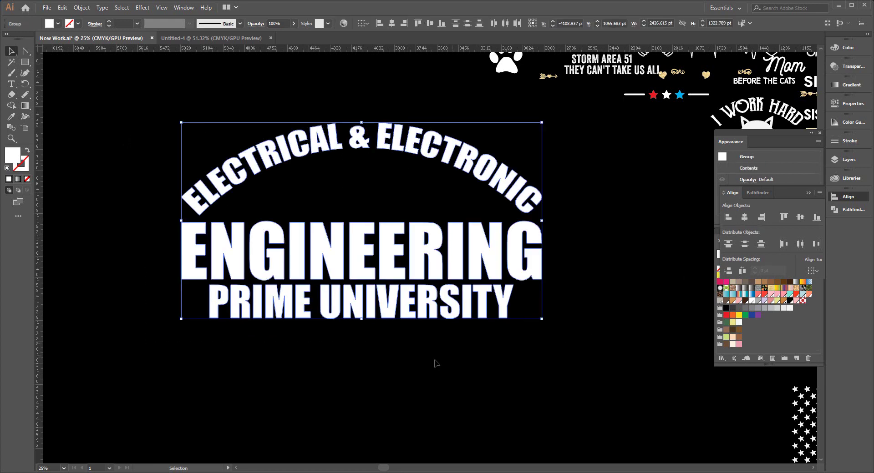
click(377, 362)
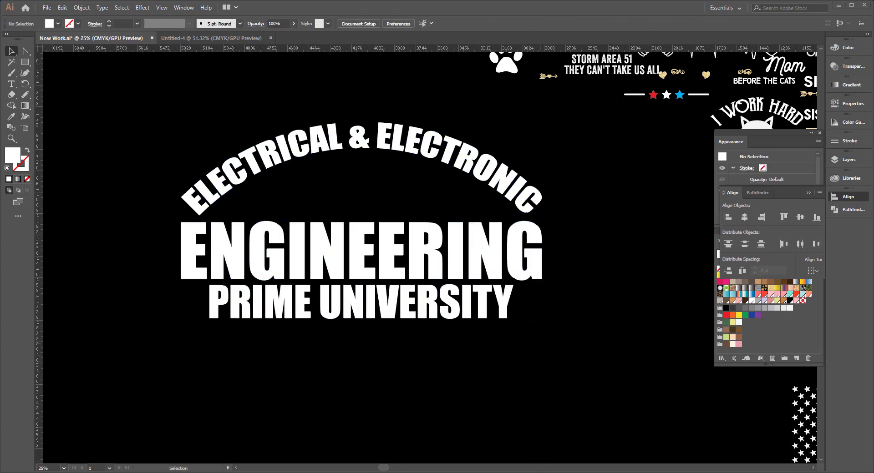
click(549, 469)
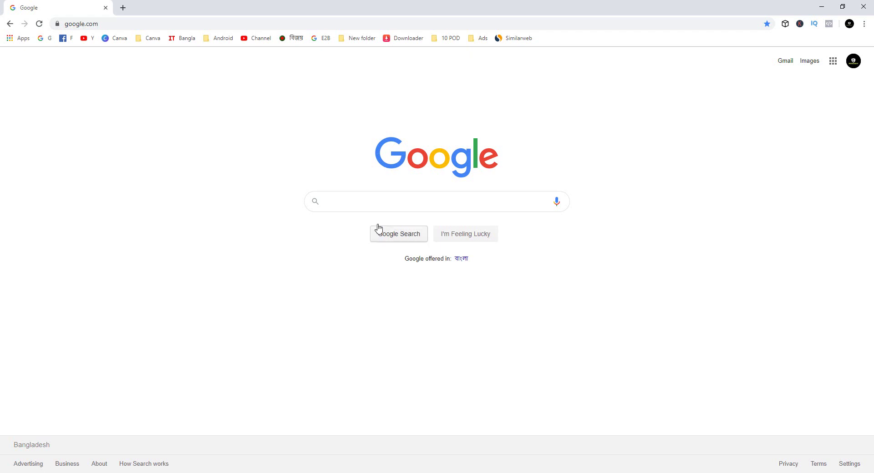
Step: Run a Google search for 'VECTOR', replacing the earlier query
click(359, 207)
text(V)
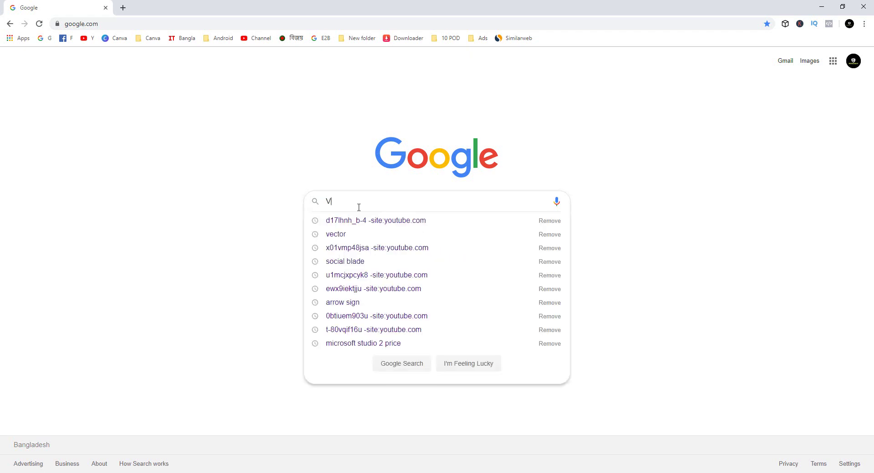
text(E)
key(Down)
key(Down)
key(Return)
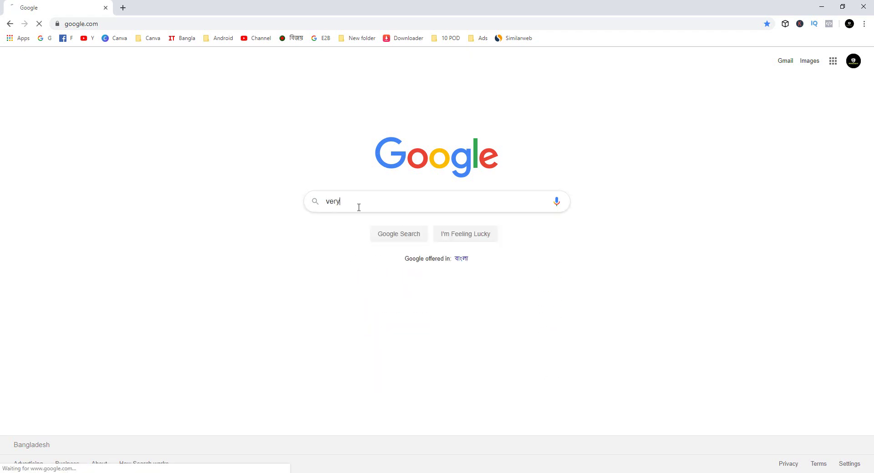
double_click(118, 65)
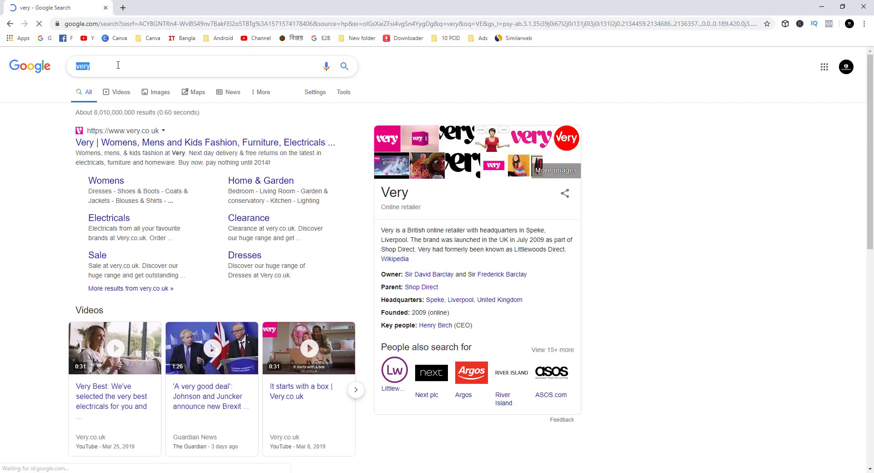
text(VEC)
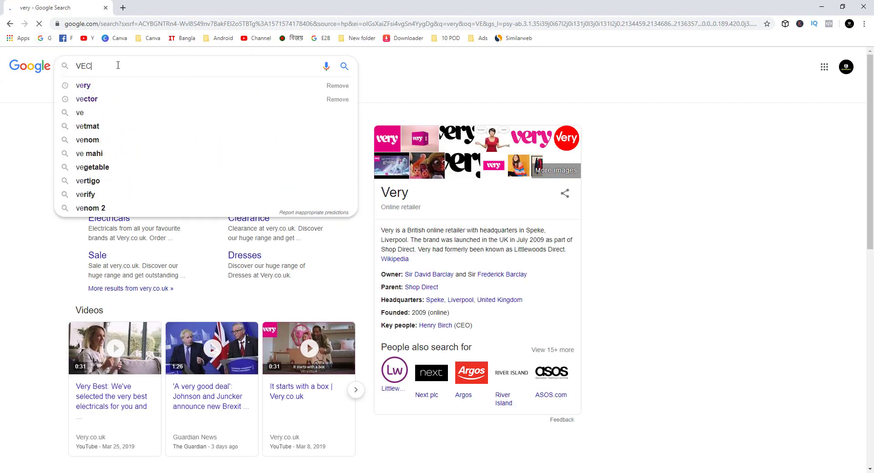
text(TOR)
key(Return)
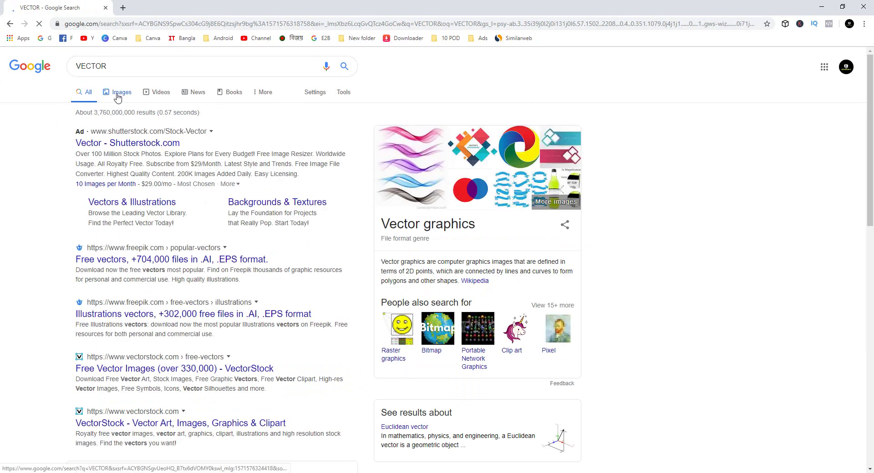
Step: Show Google Images results for VECTOR filtered to Large size and Black and white
click(117, 93)
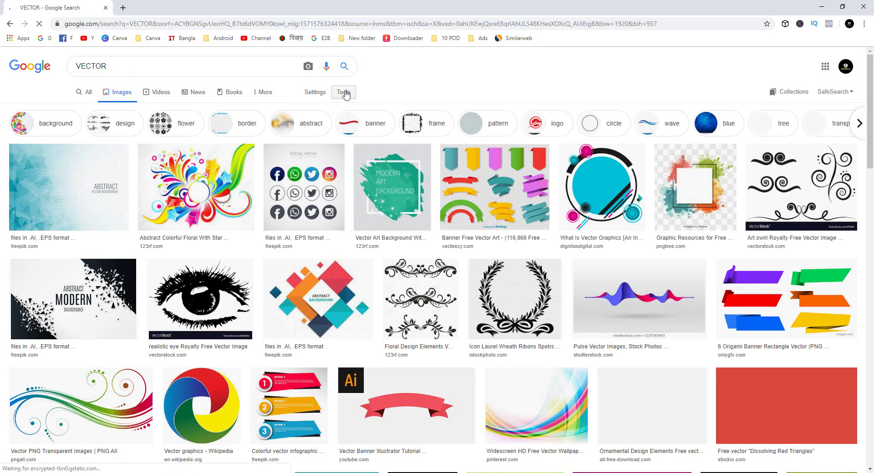
click(344, 94)
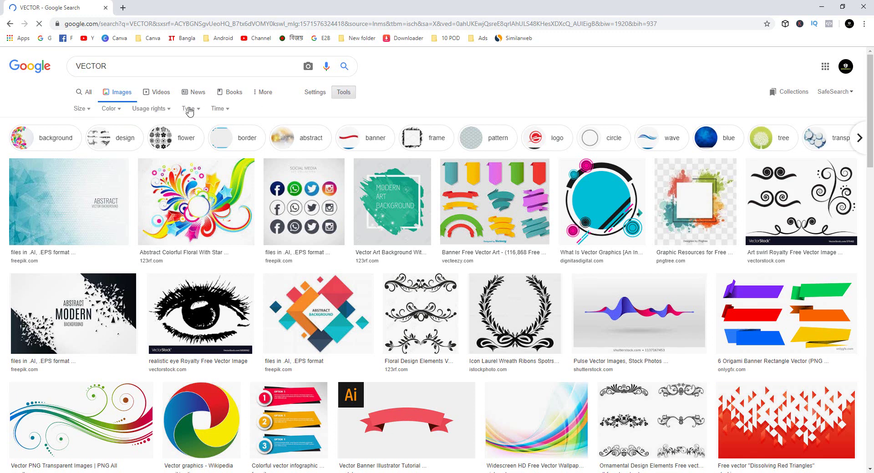
click(82, 109)
click(82, 136)
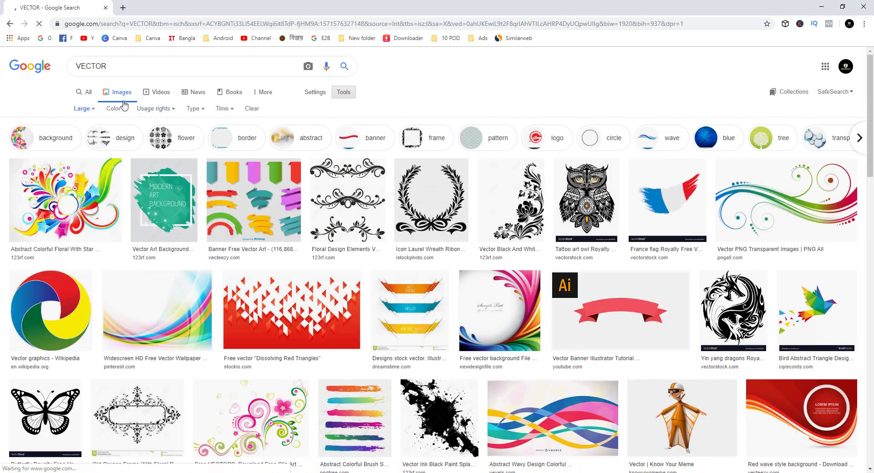
click(115, 108)
click(120, 136)
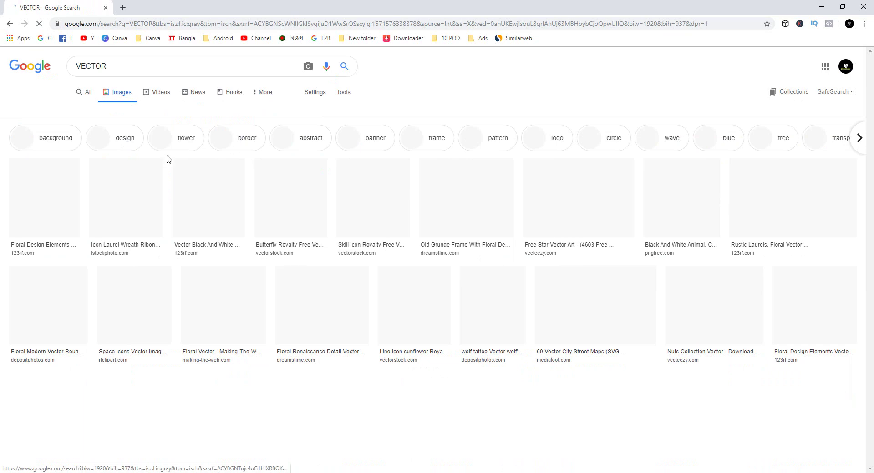
Step: Type 'electrical engineer' in front of VECTOR in the search box
click(123, 66)
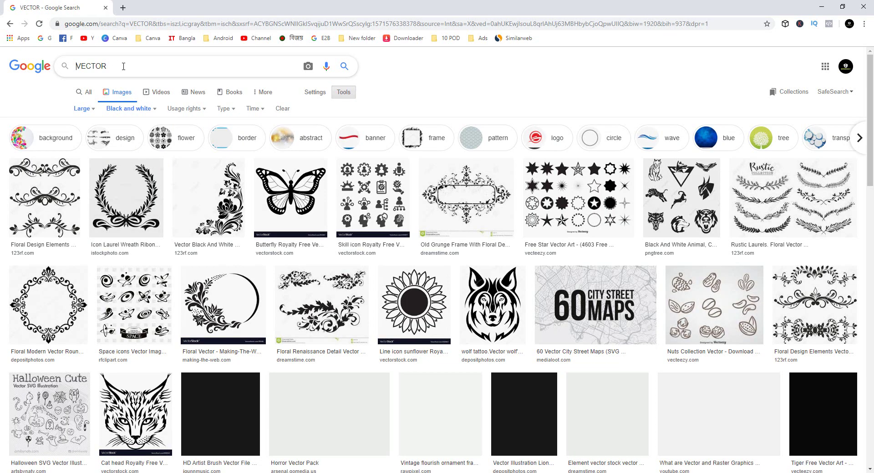
text(e)
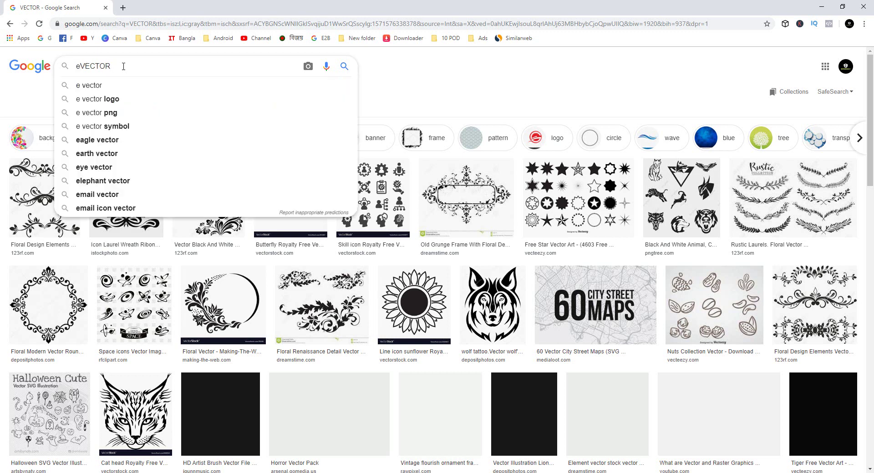
text(le)
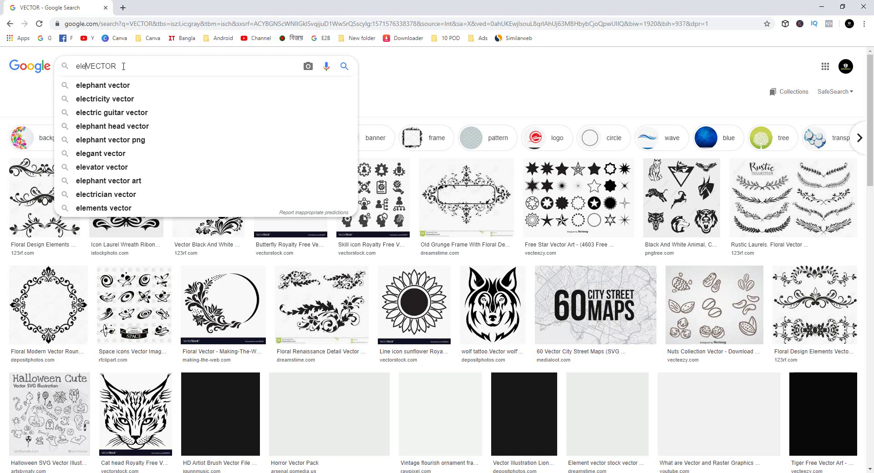
text(ctric)
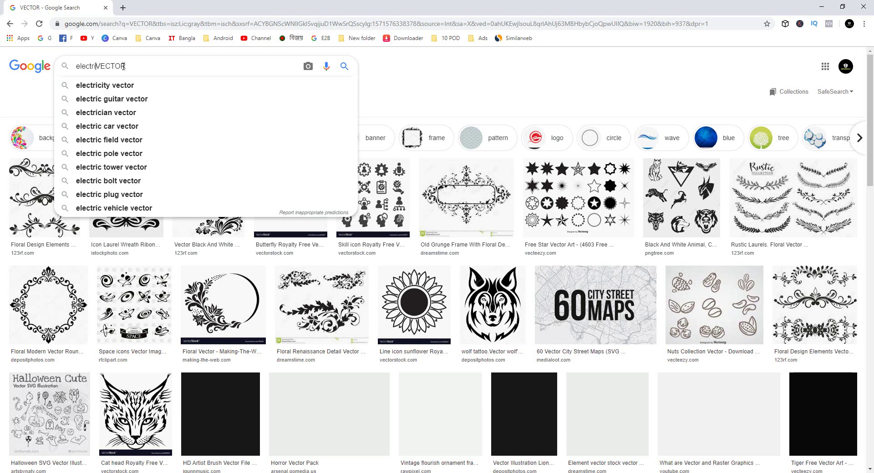
text(al )
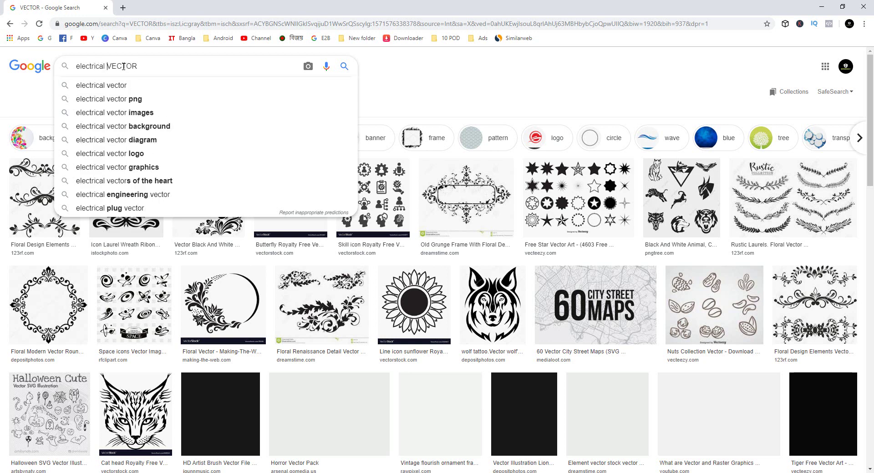
text(engi)
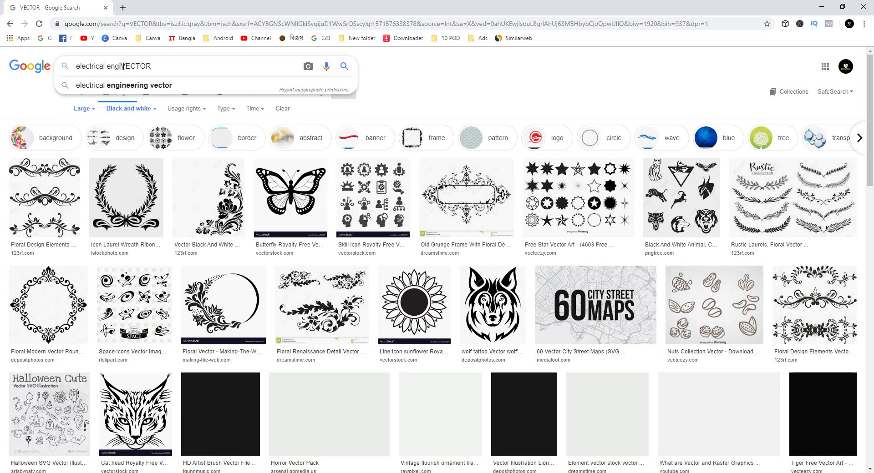
text(neer)
Step: Search for the electrical engineering vector suggestion and browse the image results
key(Down)
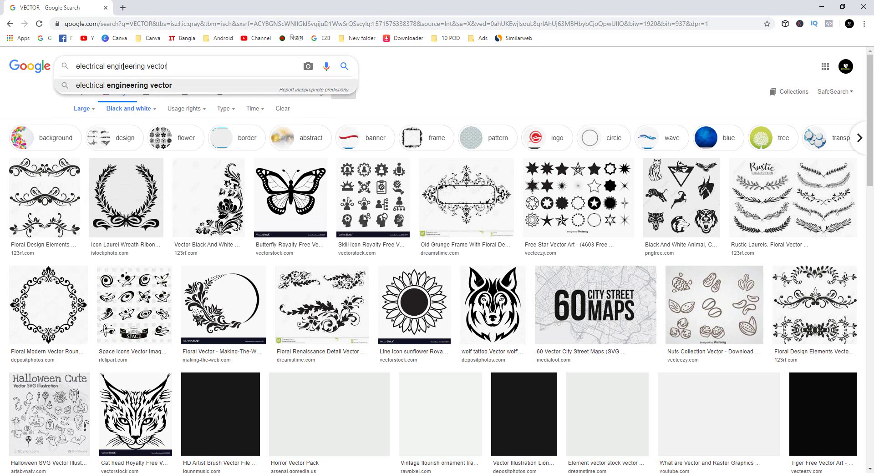
key(Return)
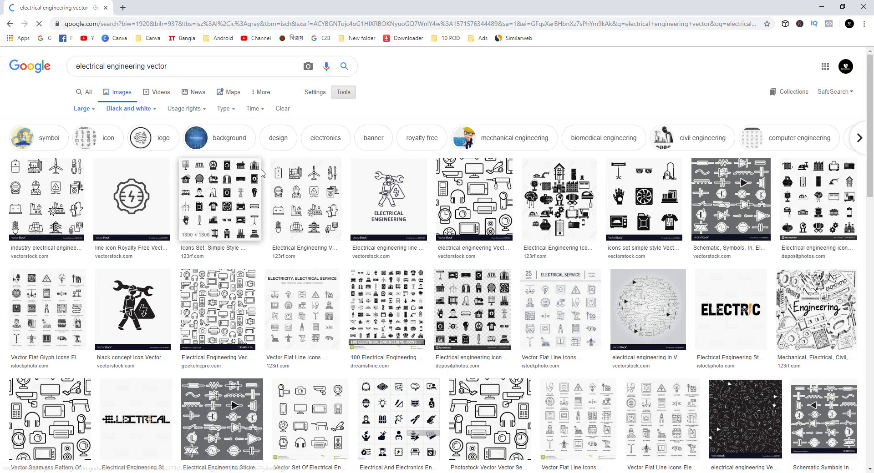
scroll(261, 181, down, 3)
scroll(261, 181, down, 3)
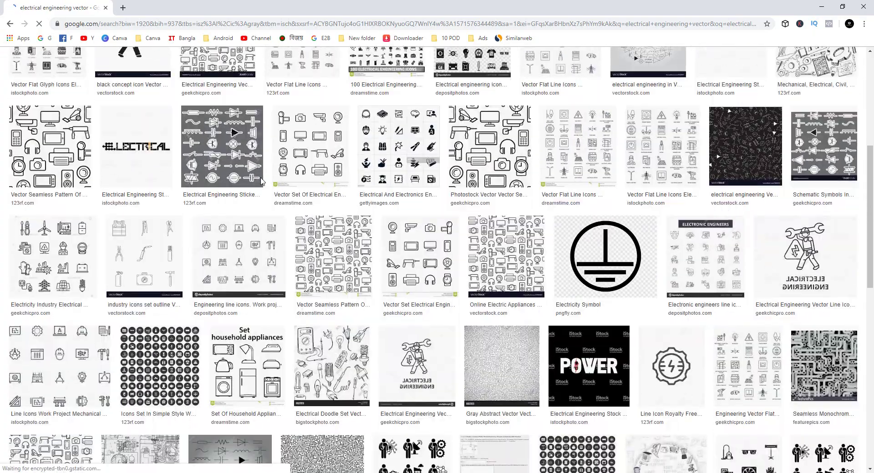
scroll(262, 183, down, 1)
scroll(262, 182, down, 2)
scroll(261, 182, down, 1)
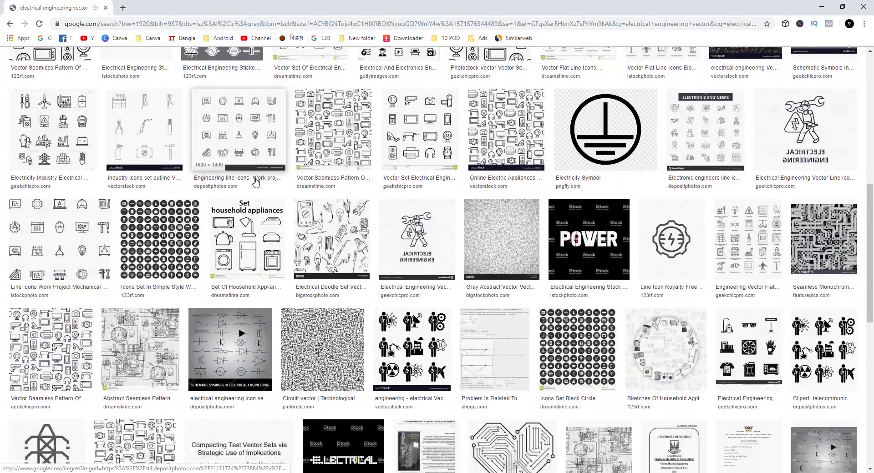
scroll(261, 182, down, 2)
scroll(173, 182, down, 1)
scroll(137, 174, up, 15)
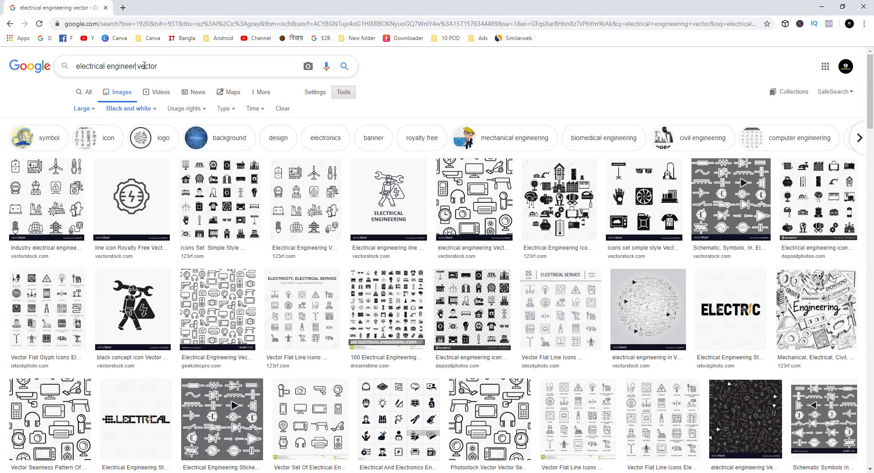
Step: Change the query to 'electrical engineer vector' and scroll through the results
click(186, 81)
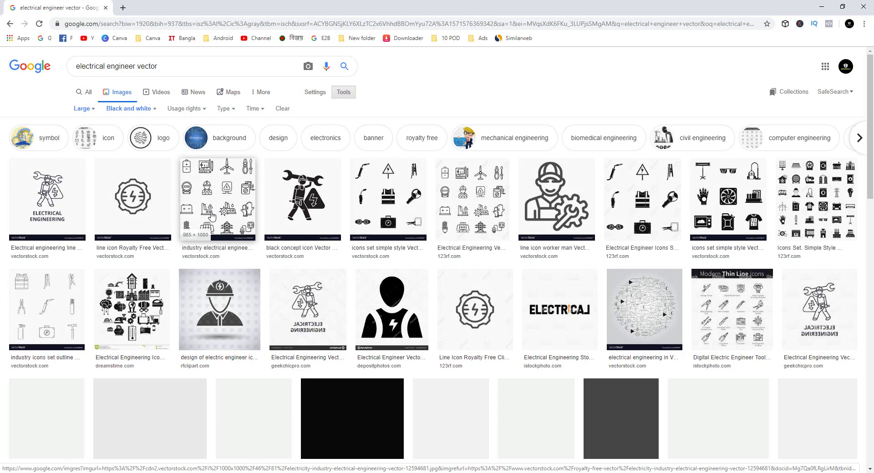
scroll(210, 177, down, 2)
scroll(211, 175, down, 2)
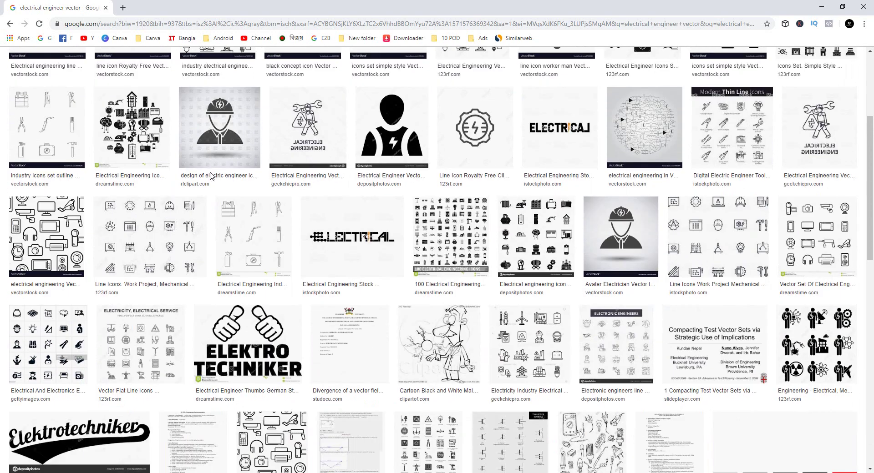
scroll(210, 175, down, 2)
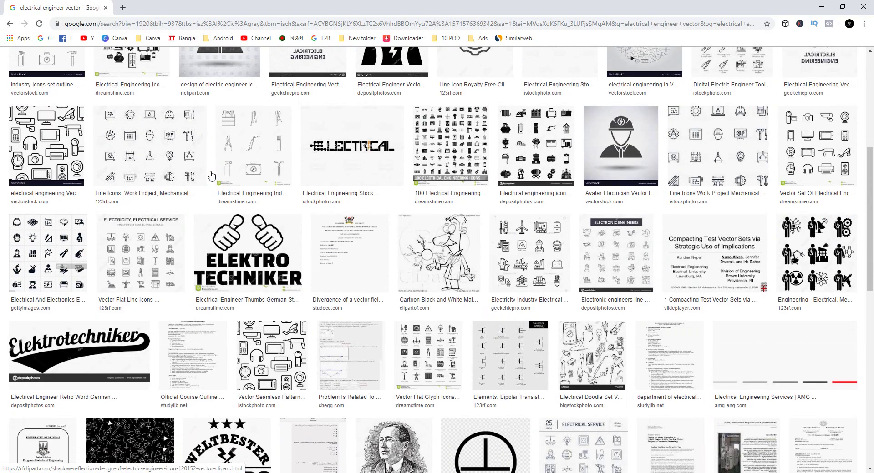
scroll(210, 175, down, 3)
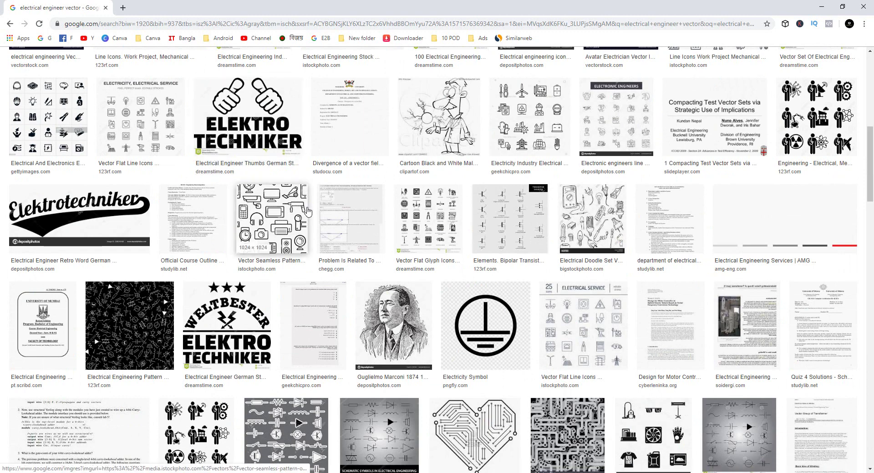
scroll(331, 212, down, 1)
scroll(331, 211, down, 1)
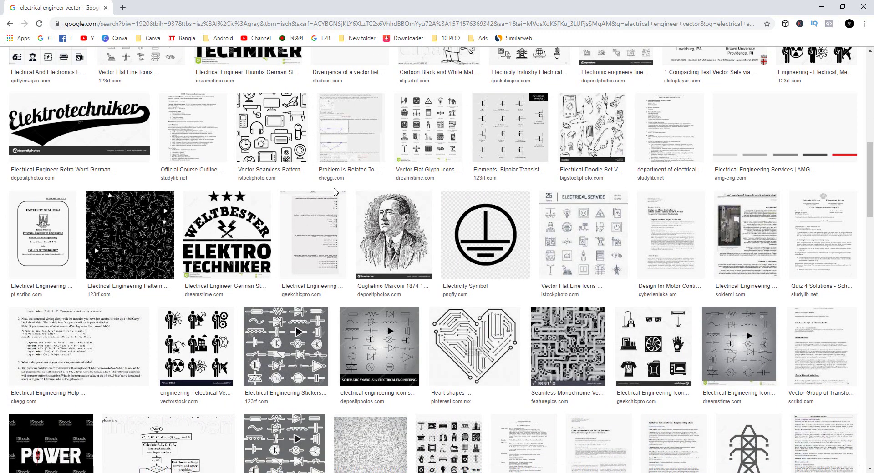
scroll(329, 193, down, 1)
scroll(329, 152, down, 1)
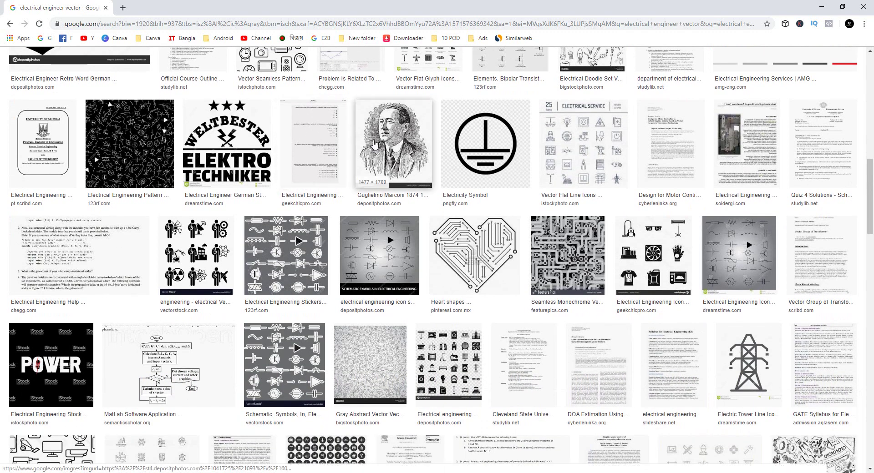
scroll(374, 144, down, 1)
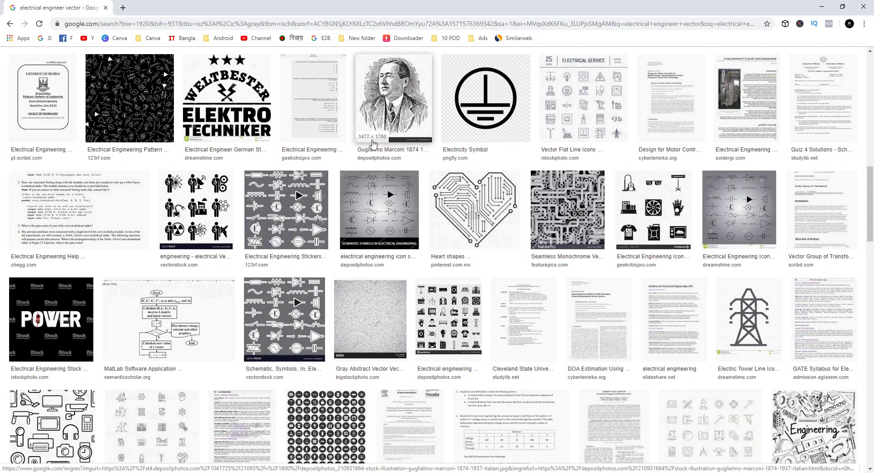
Step: Open the Elektro Techniker image in a new tab, copy it, and return to Illustrator
click(229, 98)
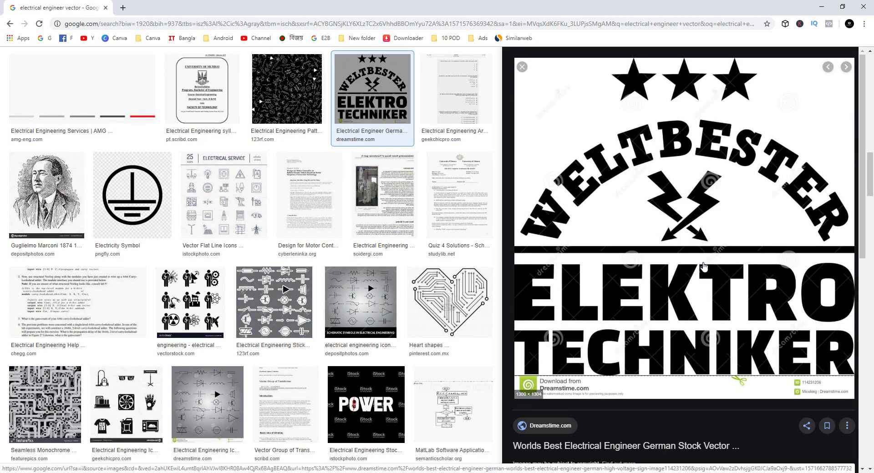
right_click(691, 239)
click(726, 312)
click(166, 8)
right_click(379, 208)
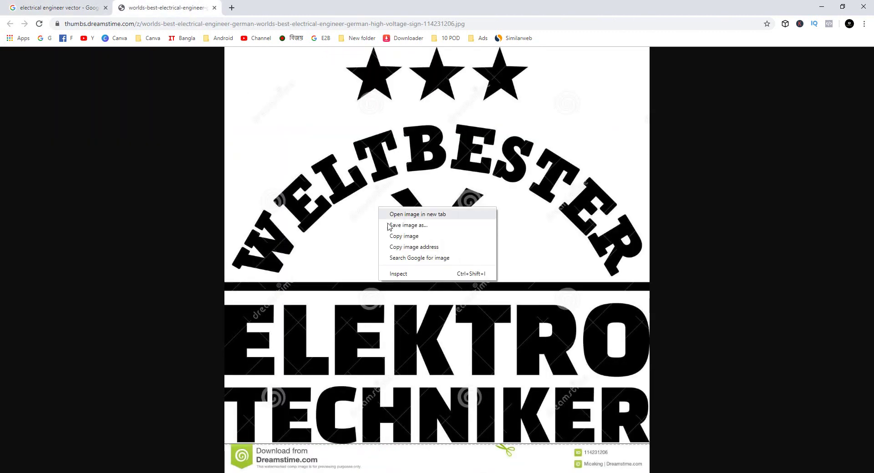
click(420, 237)
key(alt+Tab)
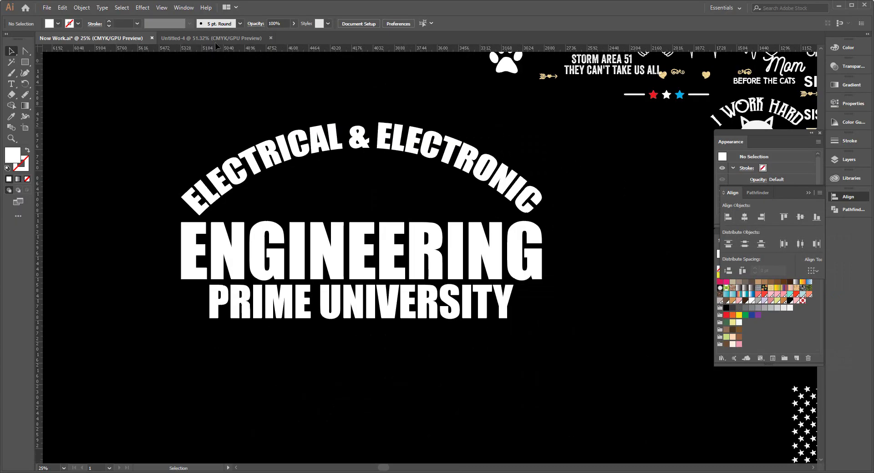
Step: Paste the image into Untitled-4 and Image Trace it with threshold 198
click(211, 37)
key(ctrl+v)
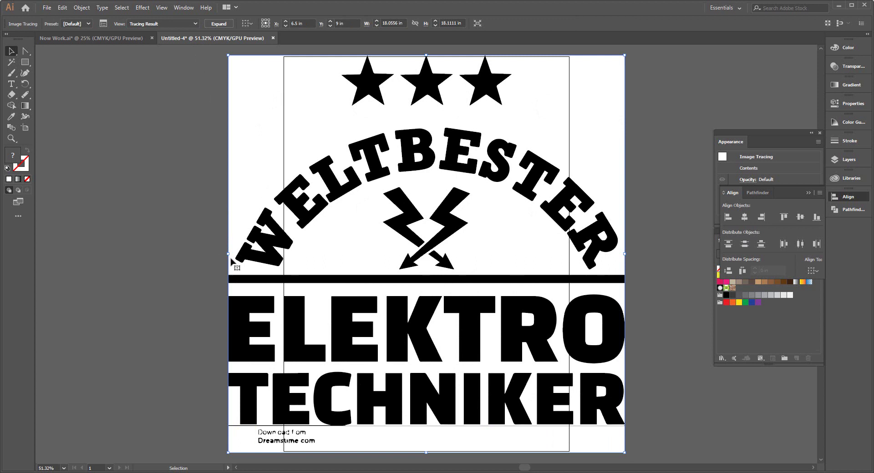
click(104, 25)
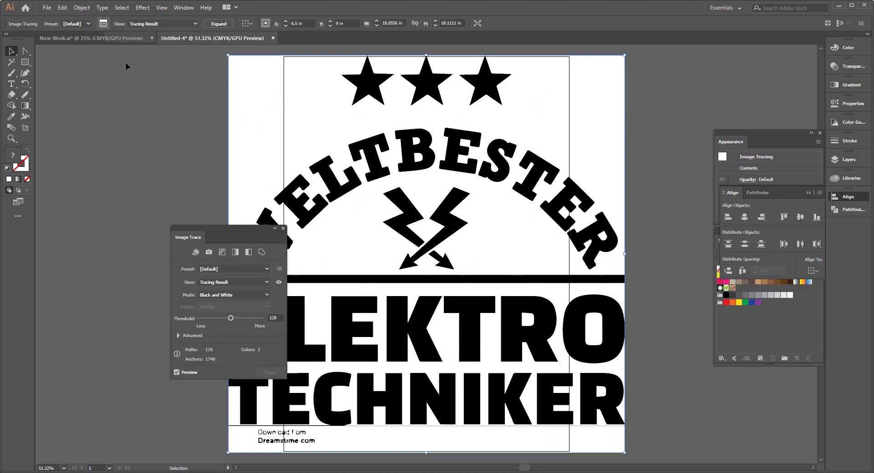
drag(236, 317, 241, 319)
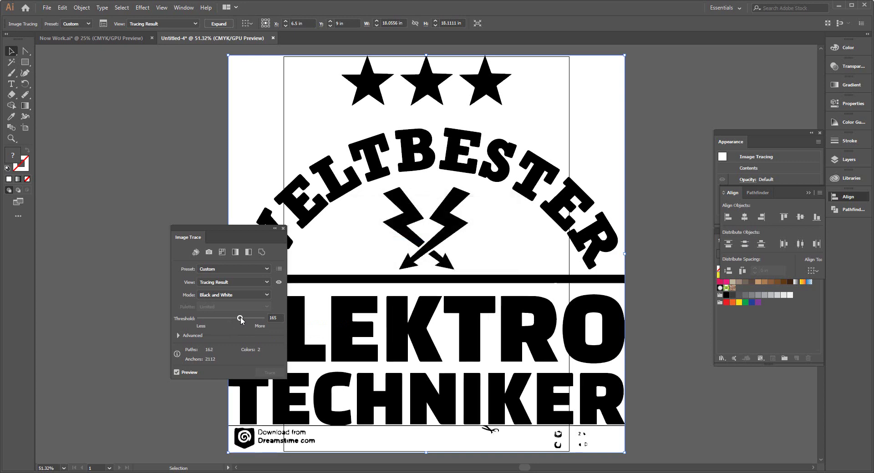
drag(246, 318, 248, 319)
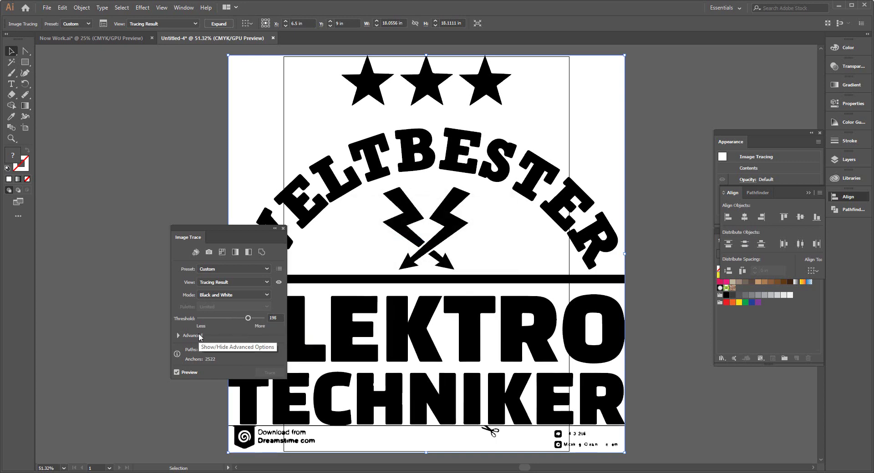
click(283, 228)
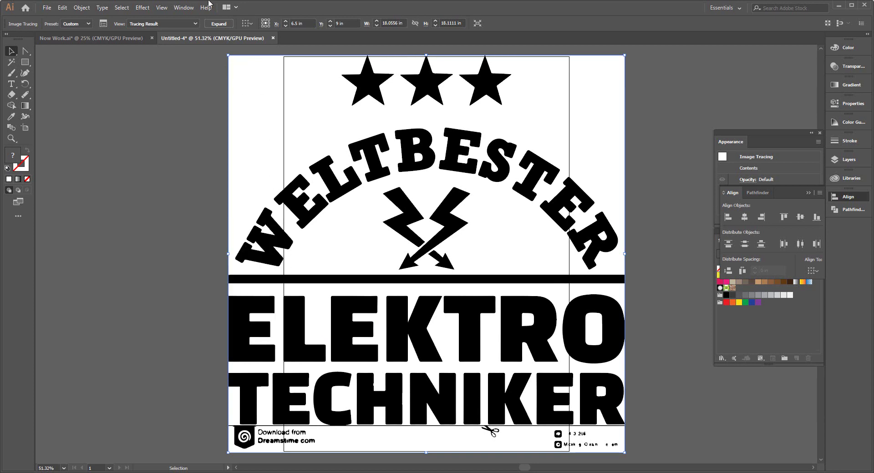
Step: Expand and ungroup the tracing, then delete the white background shape
click(220, 26)
right_click(283, 113)
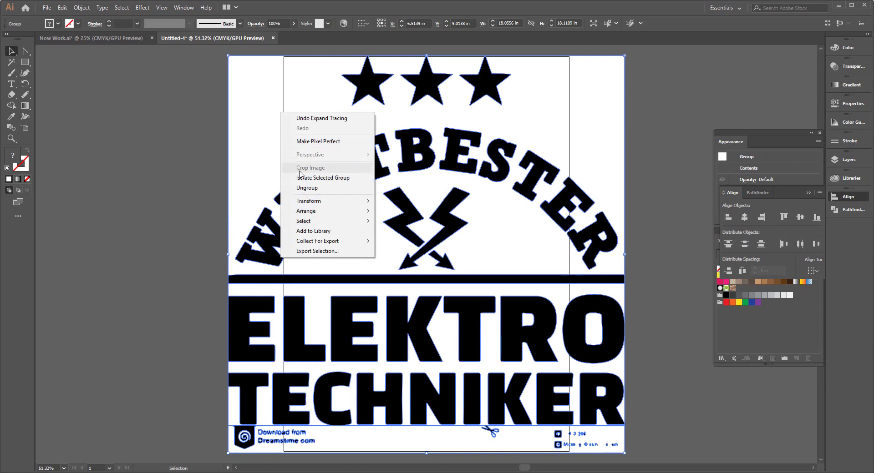
click(330, 191)
right_click(287, 141)
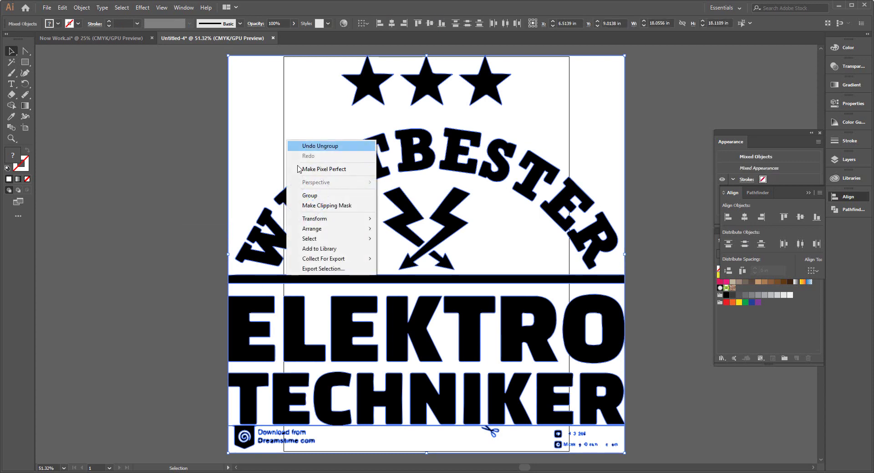
click(182, 181)
click(248, 121)
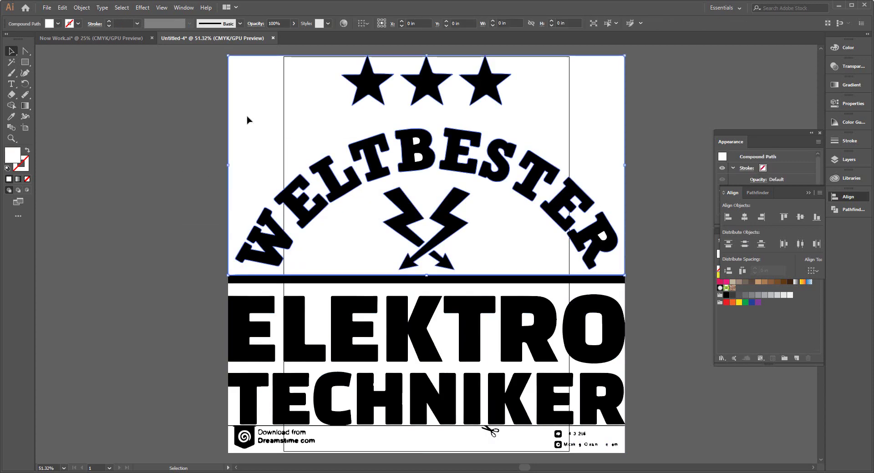
key(Delete)
Step: Delete the ELEKTRO TECHNIKER lettering, the long black bar and both lightning bolts
scroll(219, 313, down, 3)
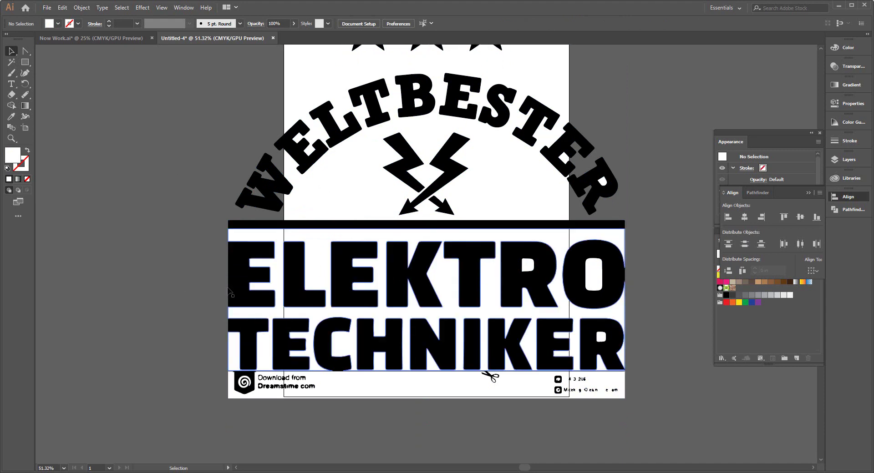
click(624, 396)
key(Delete)
scroll(478, 384, up, 3)
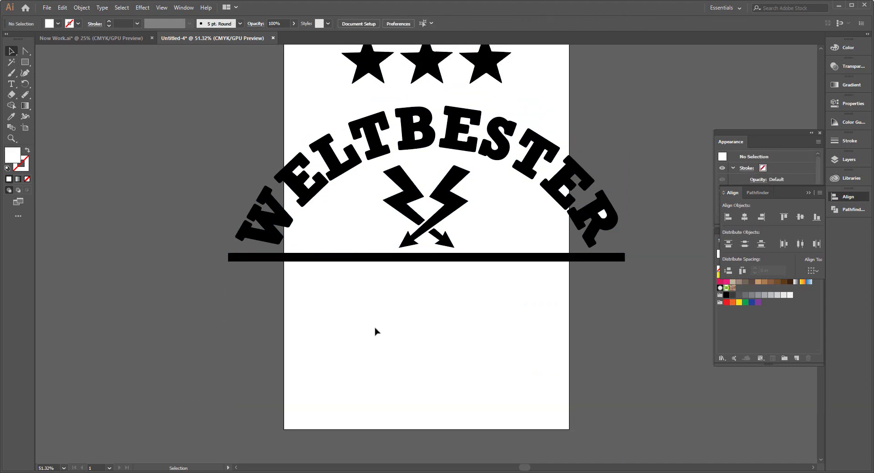
scroll(375, 331, up, 4)
click(363, 223)
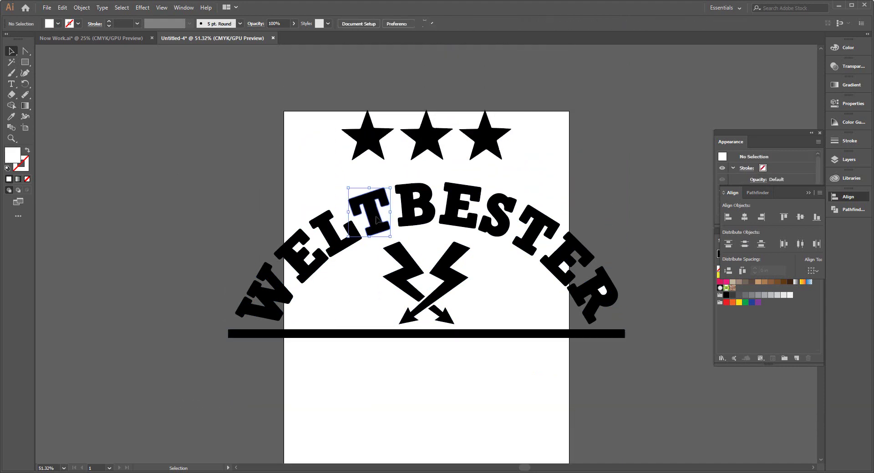
click(363, 336)
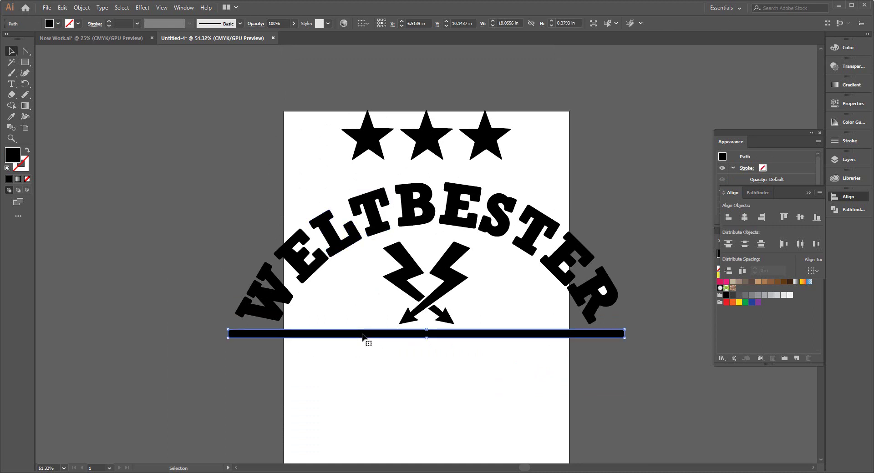
key(Delete)
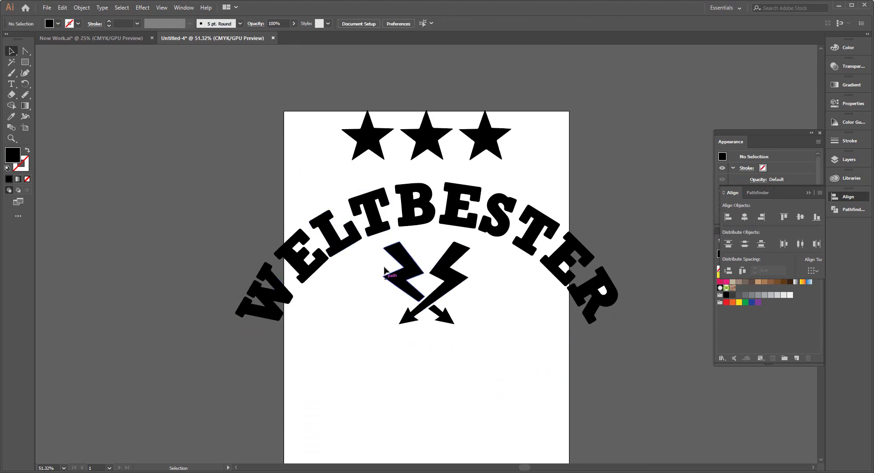
key(a)
drag(375, 244, 483, 373)
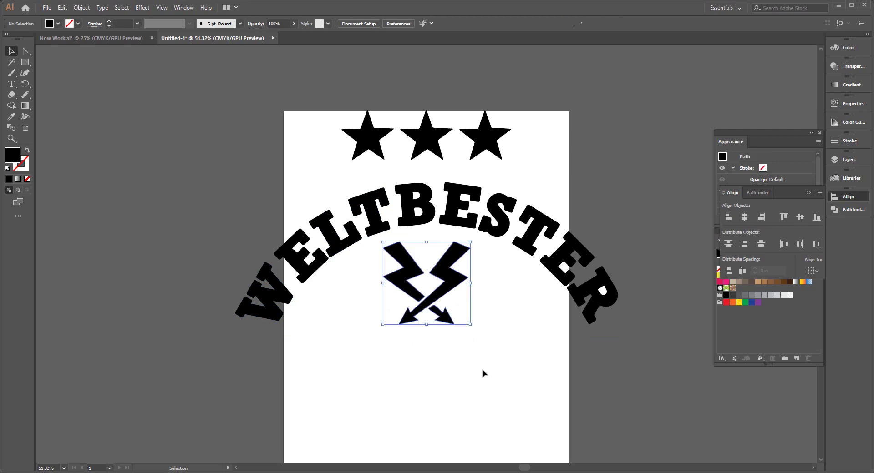
key(Delete)
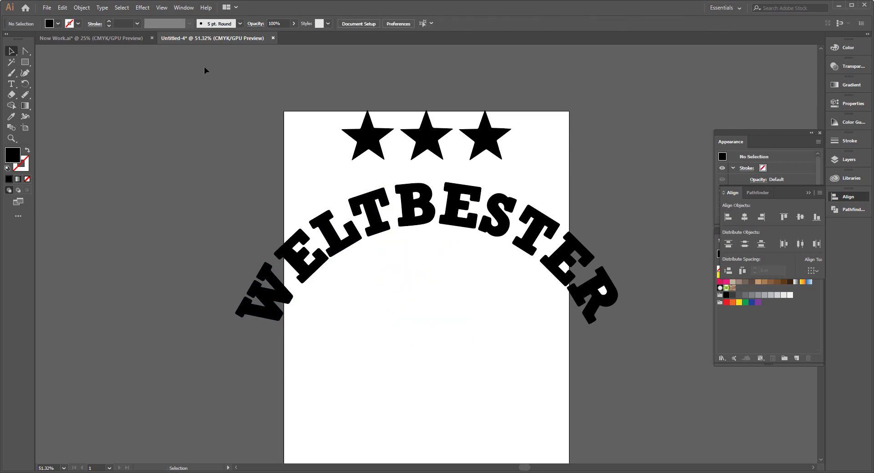
Step: In Now Work, move the ENGINEERING and PRIME UNIVERSITY lines lower
click(128, 38)
scroll(414, 327, down, 1)
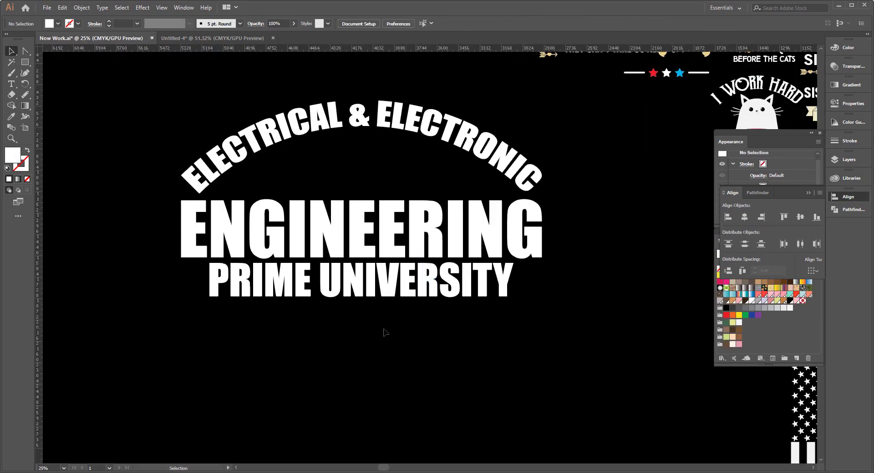
scroll(384, 333, down, 2)
scroll(384, 332, up, 3)
drag(154, 219, 308, 342)
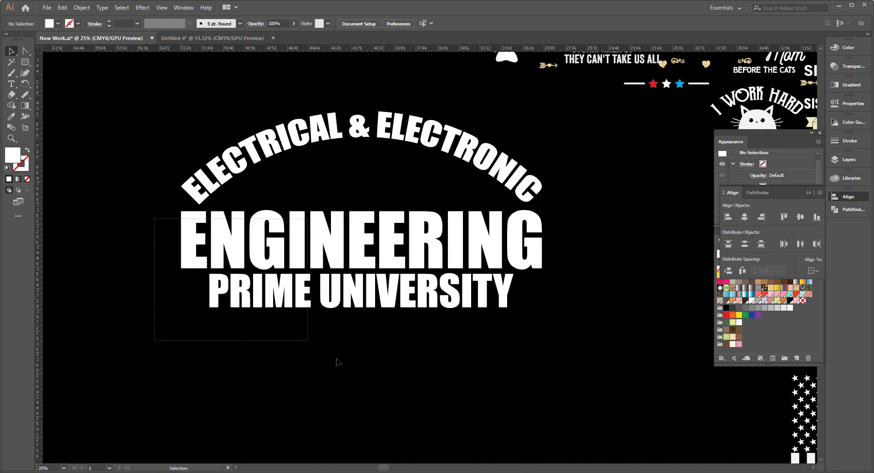
drag(344, 252, 344, 307)
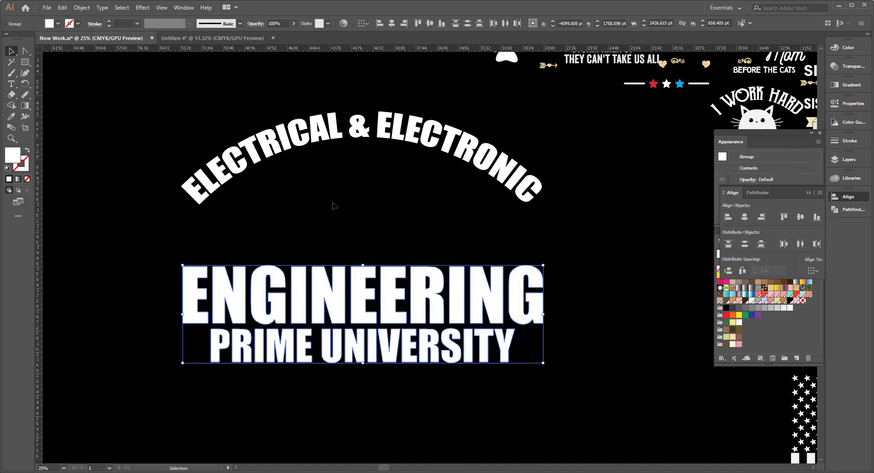
click(334, 205)
Step: Fill the pasted bolts white from the text, then enlarge and place them beneath the arched text
click(426, 252)
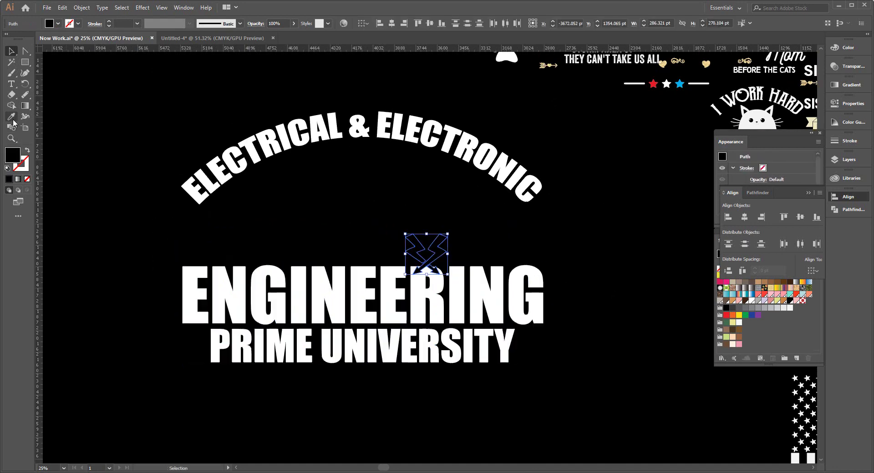
click(11, 116)
click(266, 273)
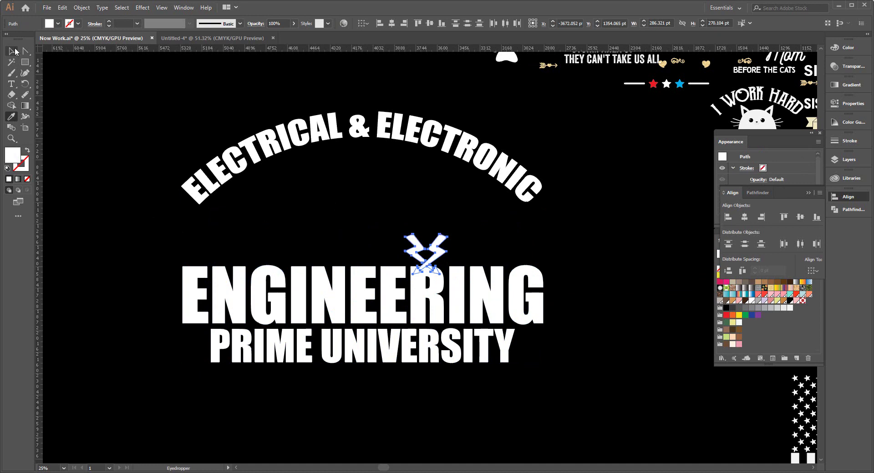
click(15, 52)
mouse_move(437, 251)
mouse_down()
mouse_move(366, 196)
mouse_move(374, 193)
mouse_up()
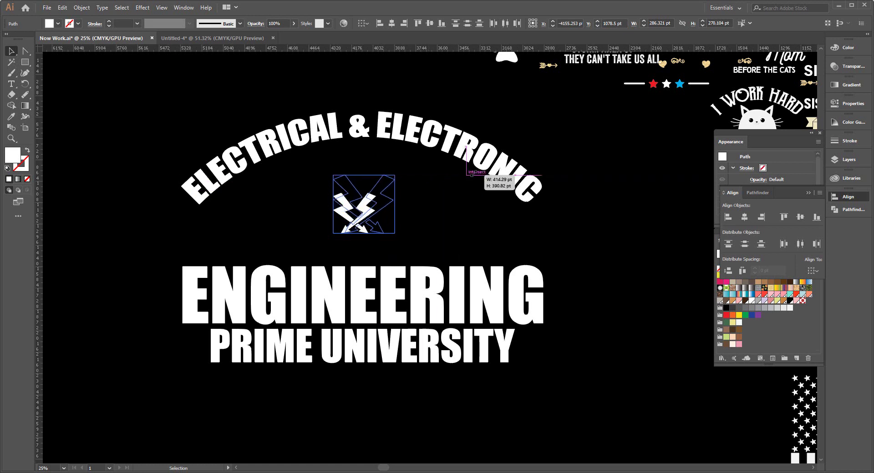
mouse_move(403, 185)
mouse_down()
mouse_move(498, 143)
mouse_move(369, 181)
mouse_up()
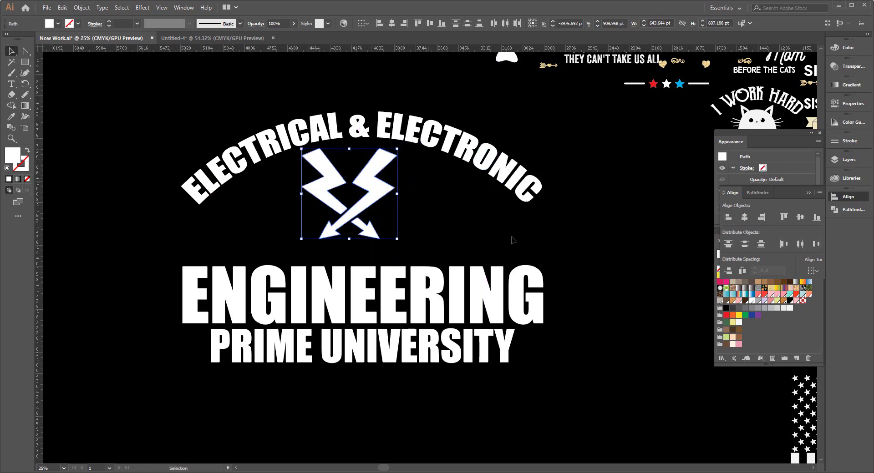
key(Right)
key(Right)
key(Right)
key(Right)
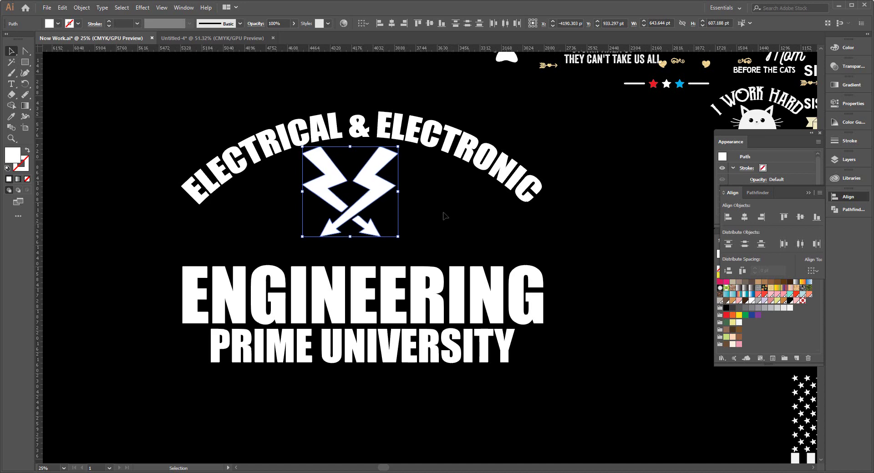
key(Up)
key(Up)
key(Up)
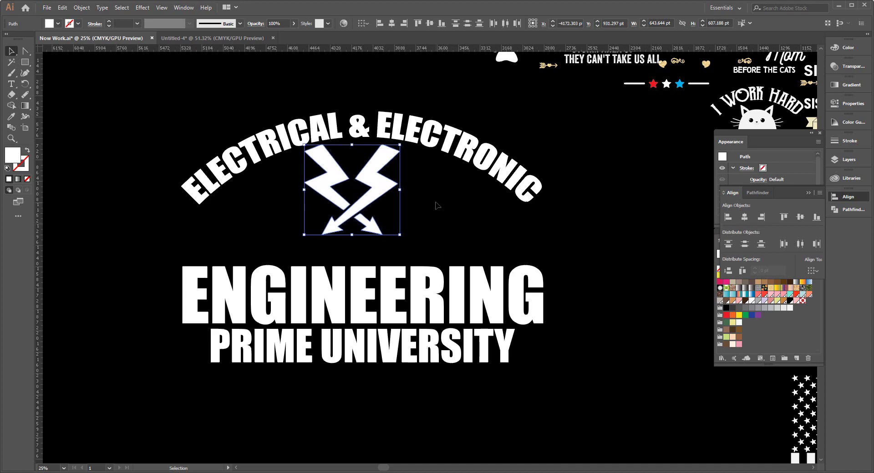
Step: Group the lightning bolts and horizontally centre them with the arched text
click(215, 117)
drag(214, 114, 402, 209)
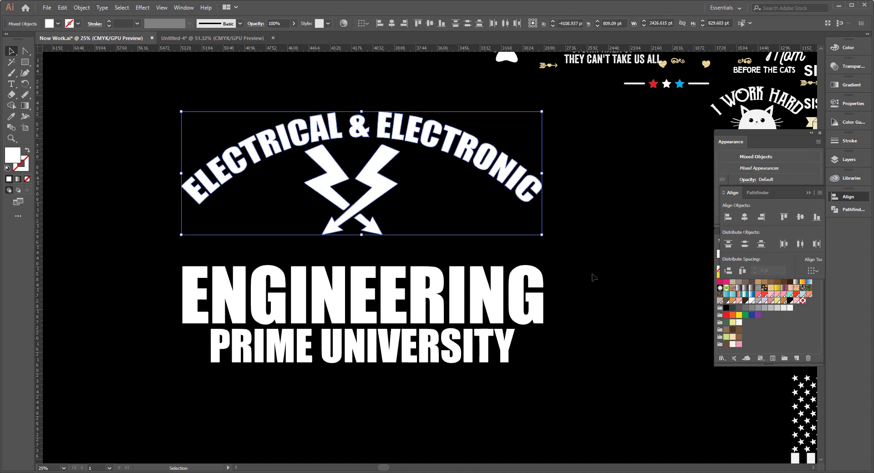
click(744, 217)
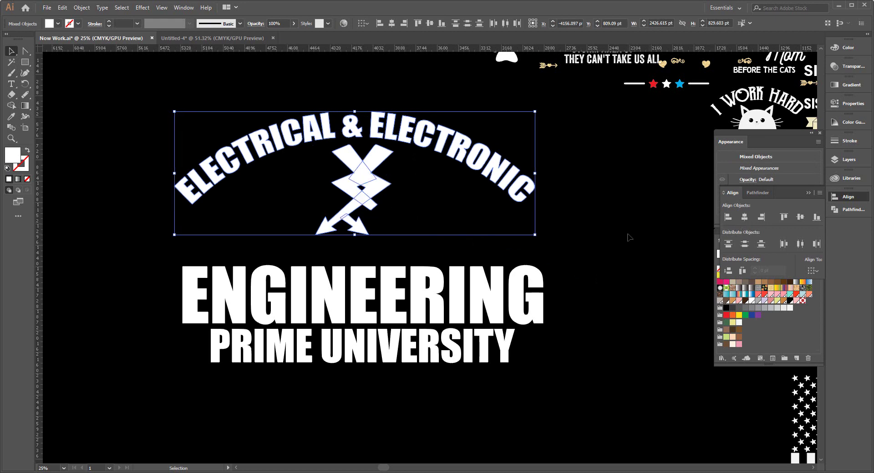
key(ctrl+z)
click(278, 173)
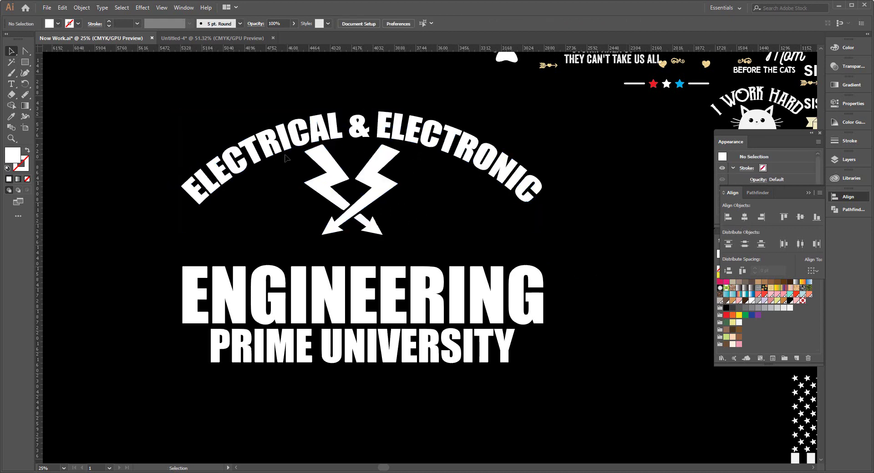
click(346, 208)
click(82, 8)
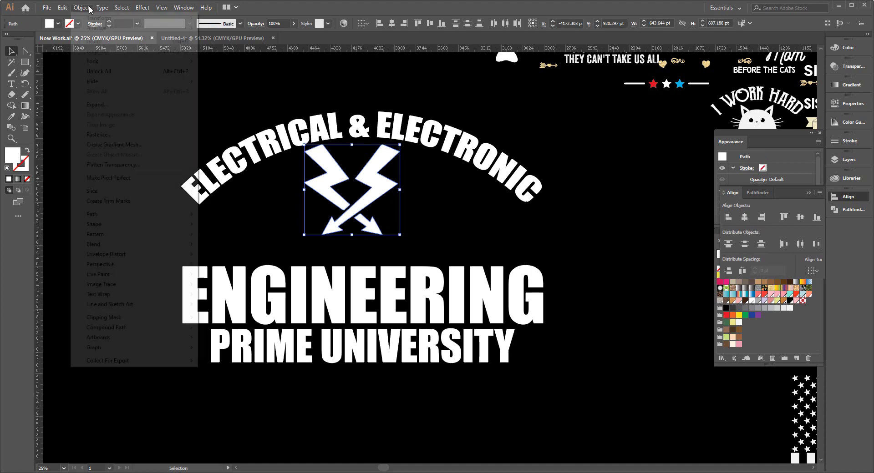
click(114, 42)
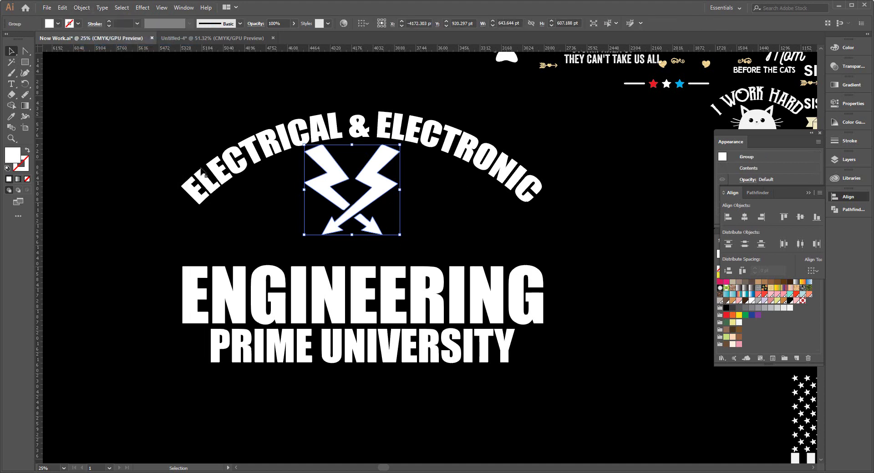
shift+click(280, 170)
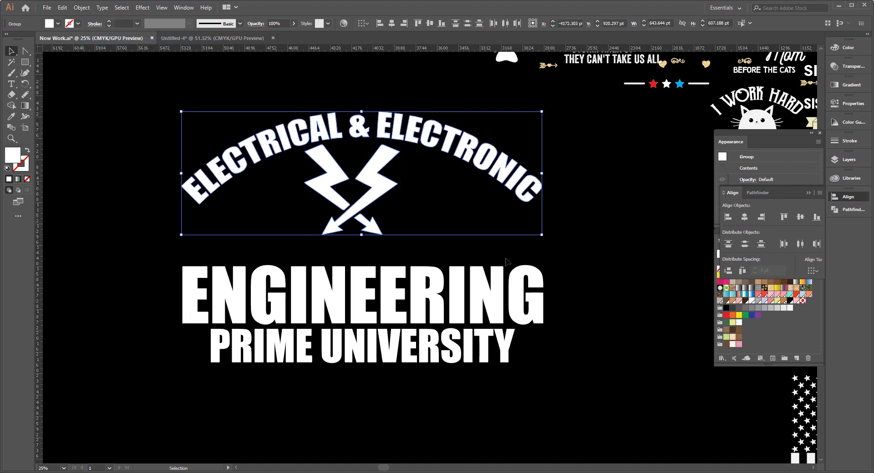
click(746, 218)
Step: Raise the ENGINEERING / PRIME UNIVERSITY block under the bolts and centre the whole logo horizontally
click(579, 242)
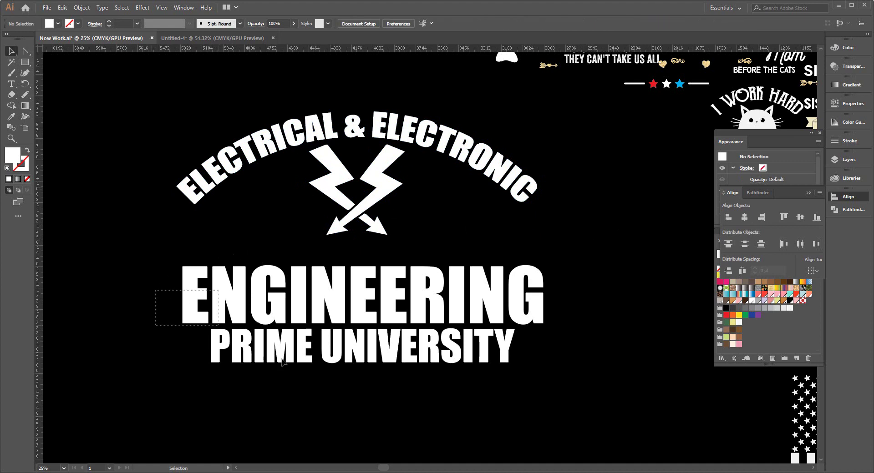
drag(153, 286, 393, 405)
drag(331, 304, 336, 277)
click(298, 364)
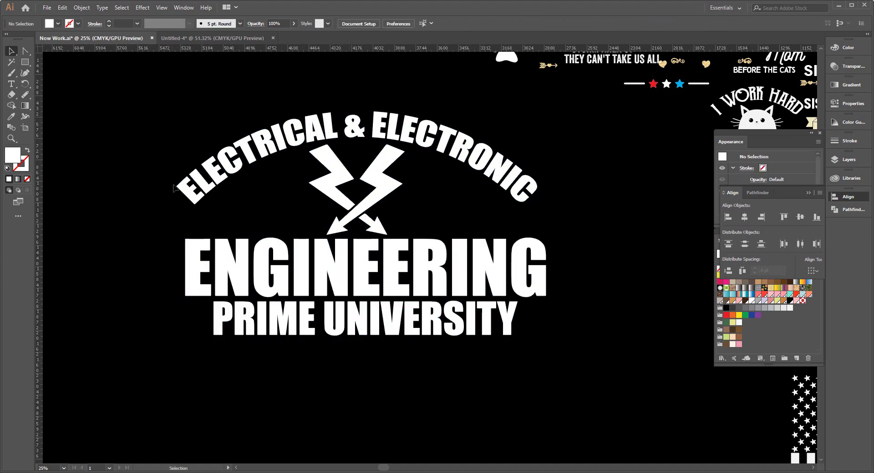
drag(174, 152, 451, 362)
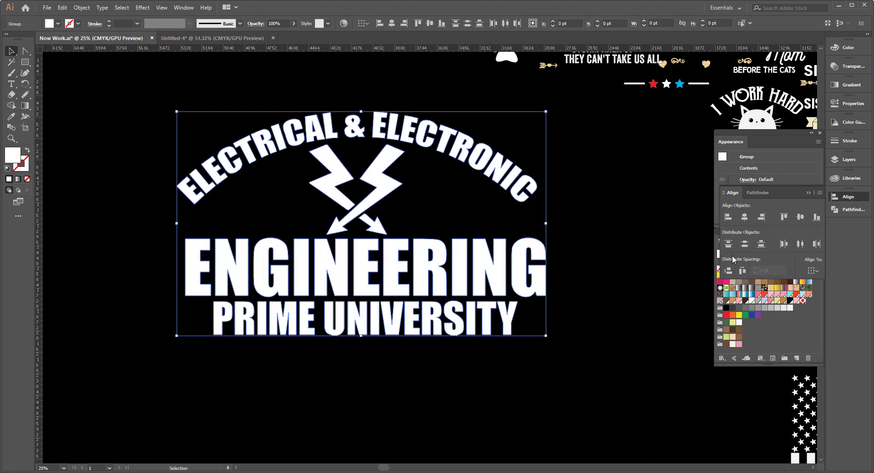
click(745, 219)
click(390, 383)
drag(137, 278, 384, 397)
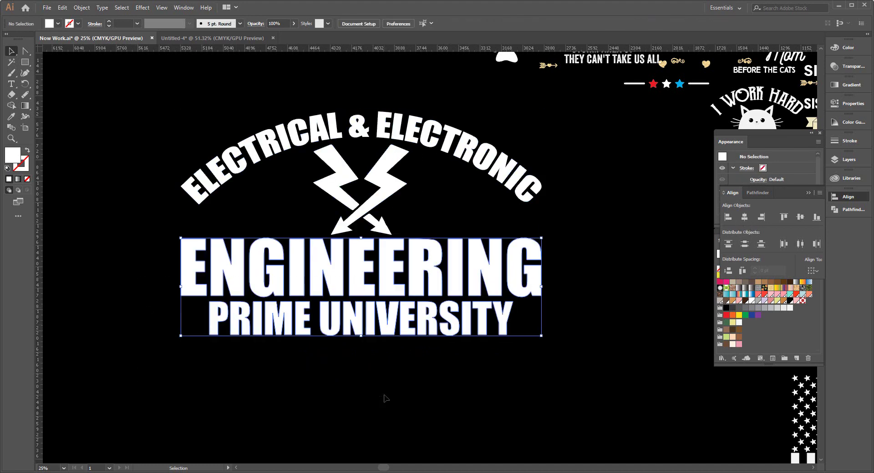
click(357, 385)
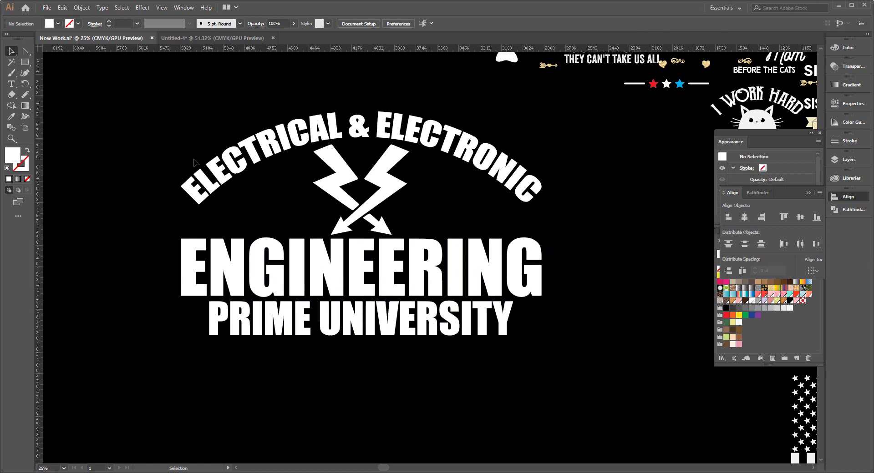
drag(194, 162, 468, 363)
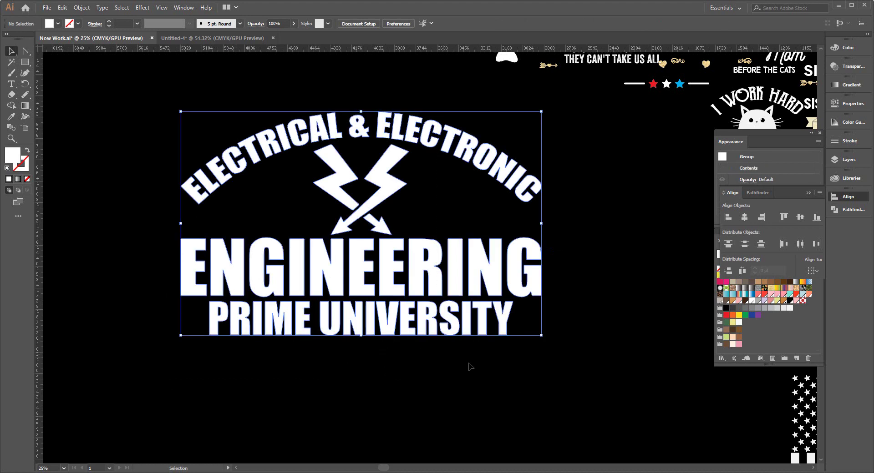
click(363, 360)
scroll(409, 365, down, 1)
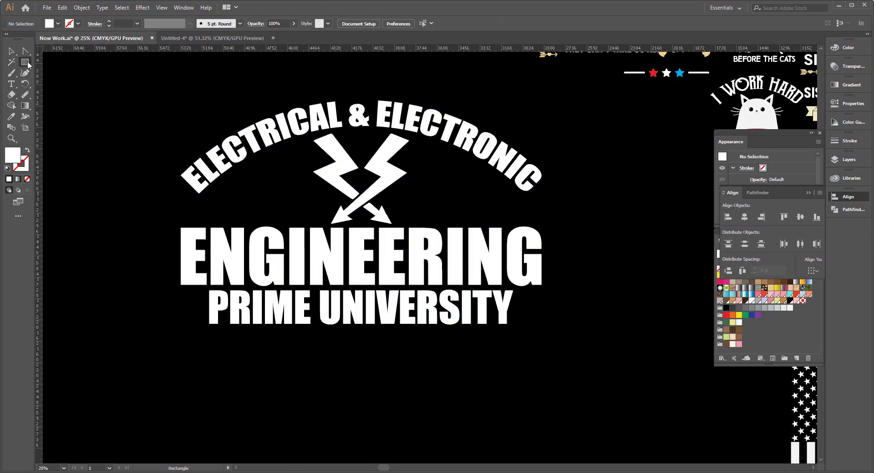
Step: Draw a small star below PRIME UNIVERSITY and duplicate it into a row of three
drag(28, 61, 68, 84)
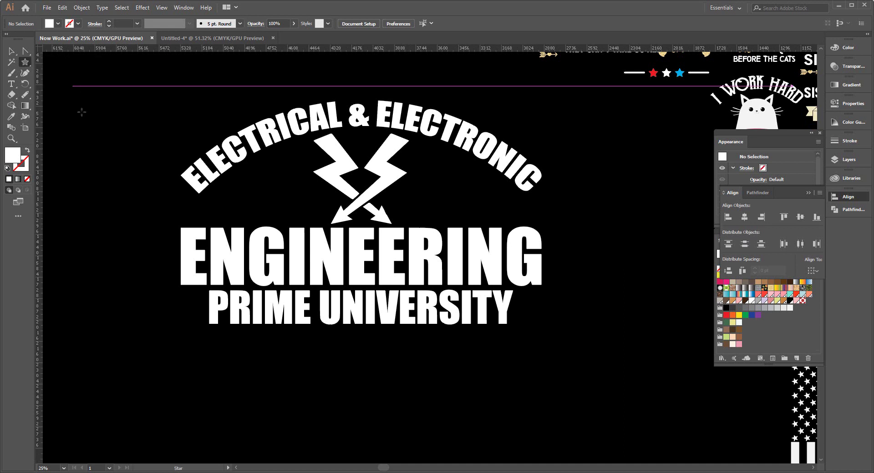
drag(321, 357, 329, 366)
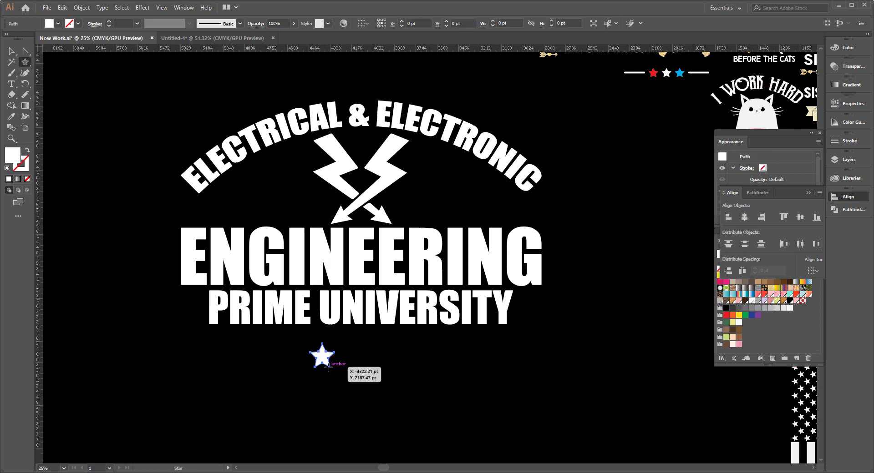
click(17, 54)
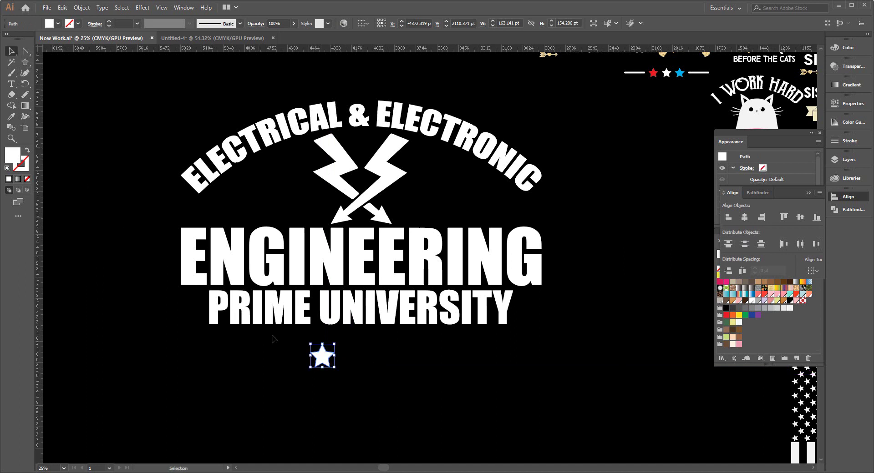
drag(325, 363, 356, 362)
key(a)
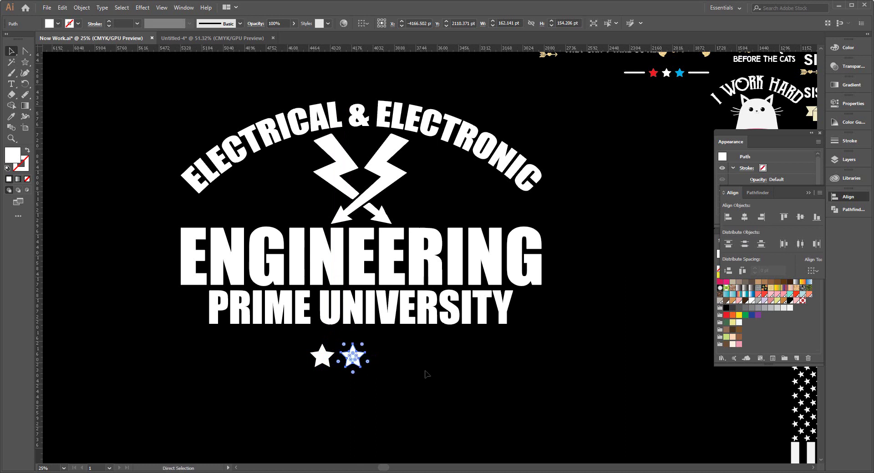
key(ctrl+d)
key(v)
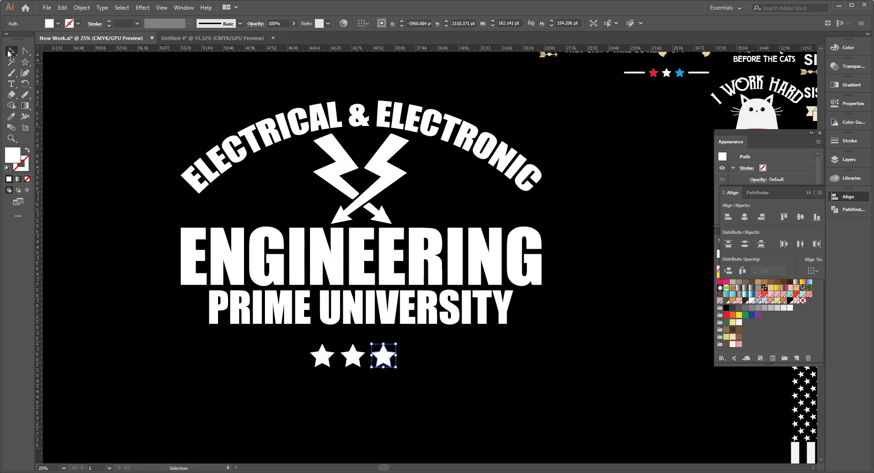
Step: Align, evenly space, expand and group the three stars, then move them under PRIME UNIVERSITY
drag(262, 348, 436, 416)
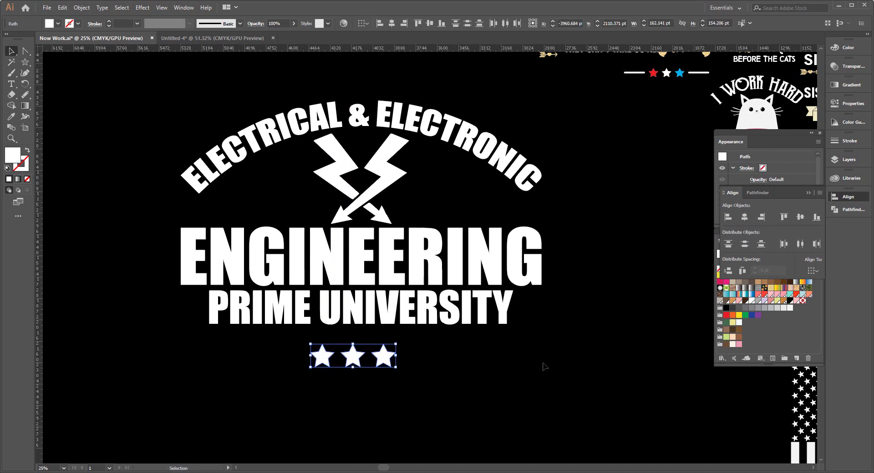
click(802, 218)
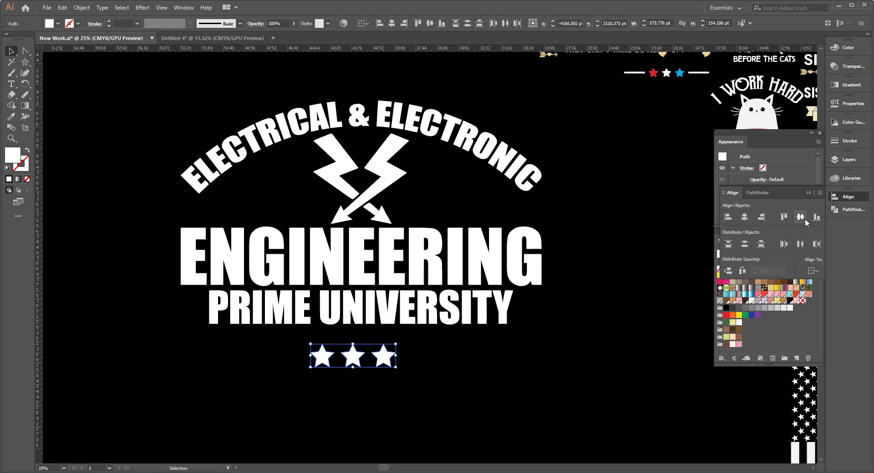
click(800, 245)
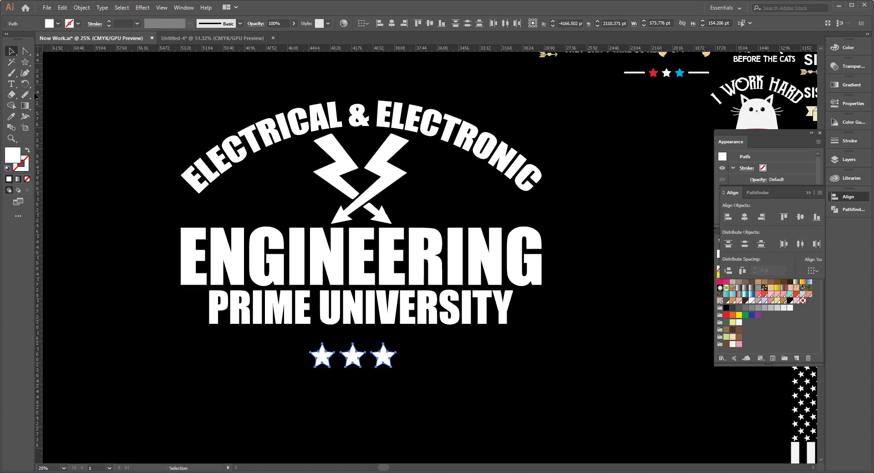
click(81, 8)
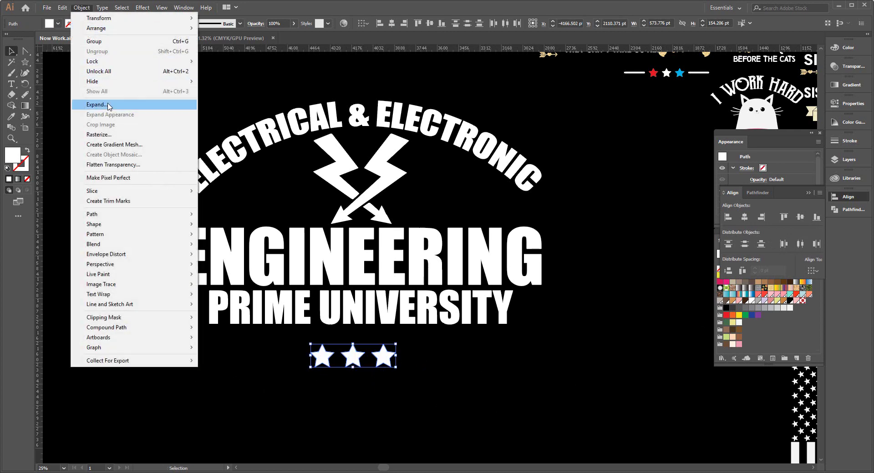
click(110, 105)
click(82, 7)
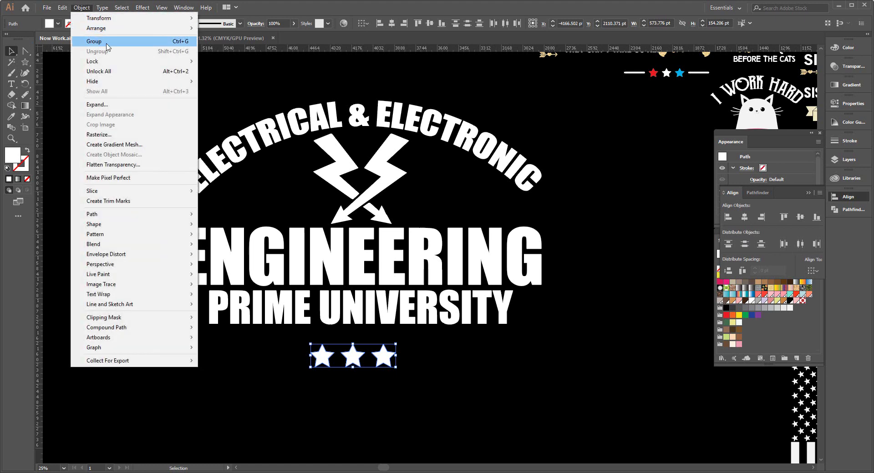
click(133, 41)
click(386, 413)
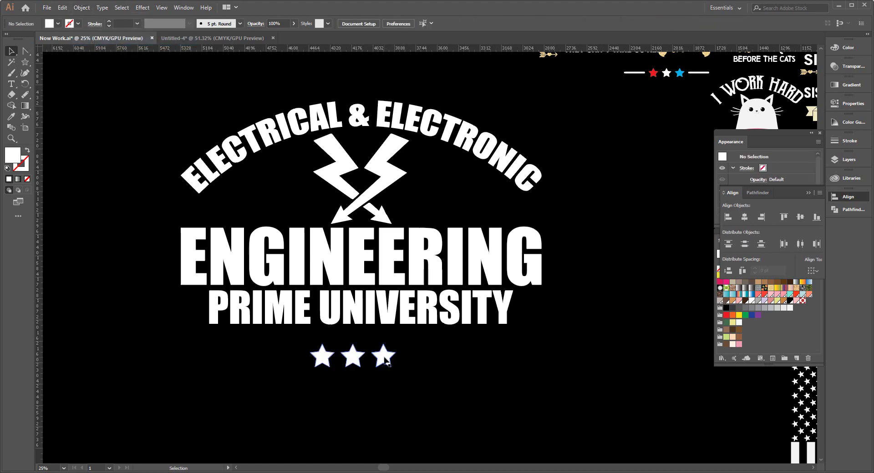
mouse_move(385, 361)
mouse_down()
mouse_move(385, 342)
mouse_move(420, 350)
mouse_move(405, 351)
mouse_up()
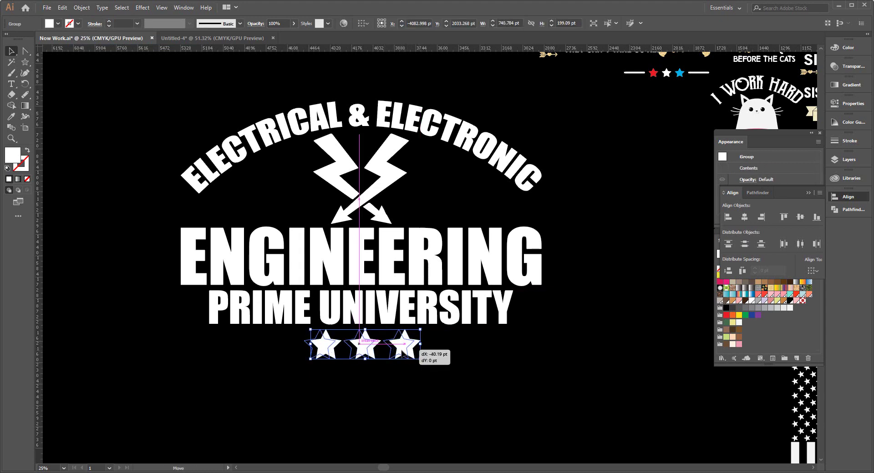
click(390, 386)
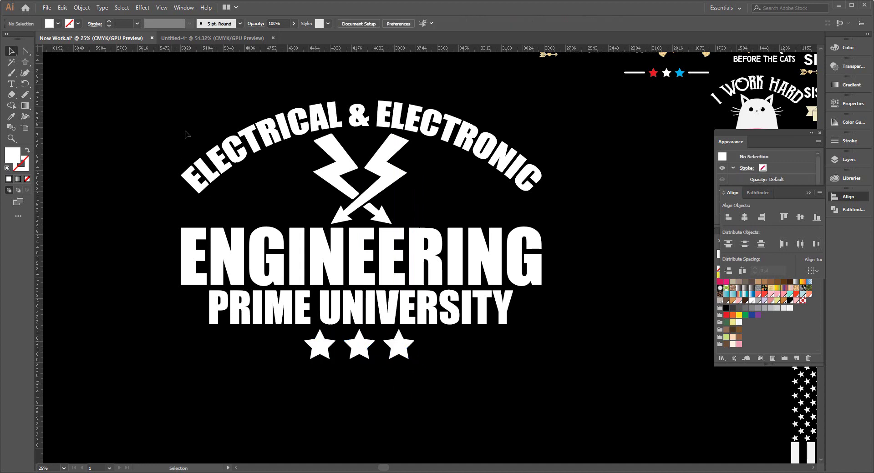
Step: Cut the whole logo including the stars and return to the Untitled-4 document
drag(186, 135, 309, 350)
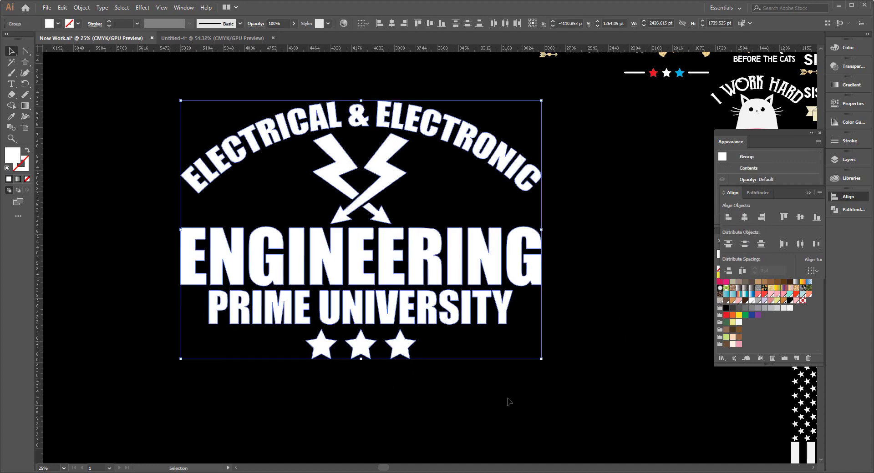
click(410, 415)
click(359, 350)
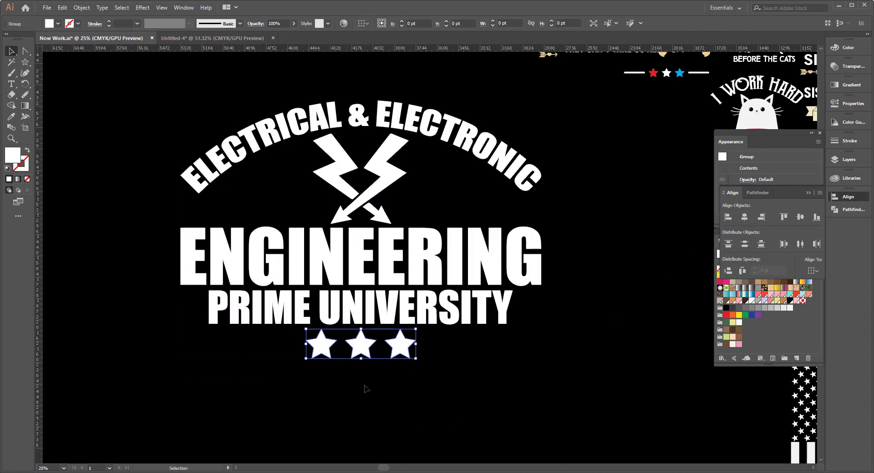
click(364, 390)
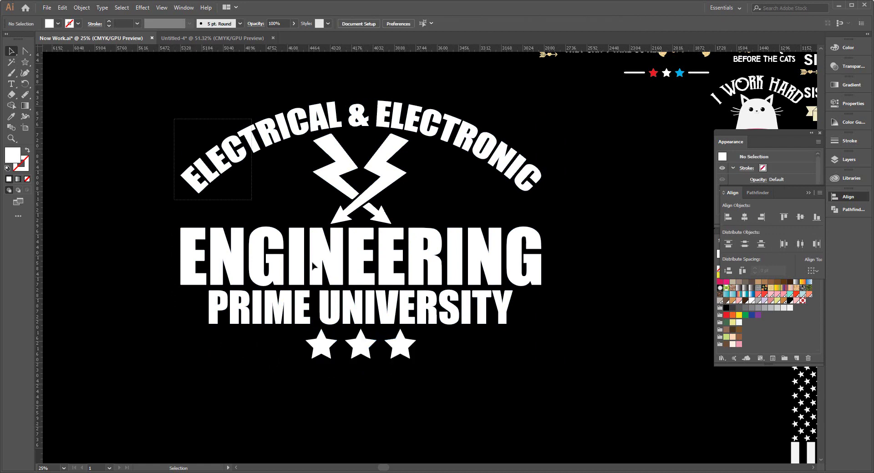
drag(175, 120, 462, 387)
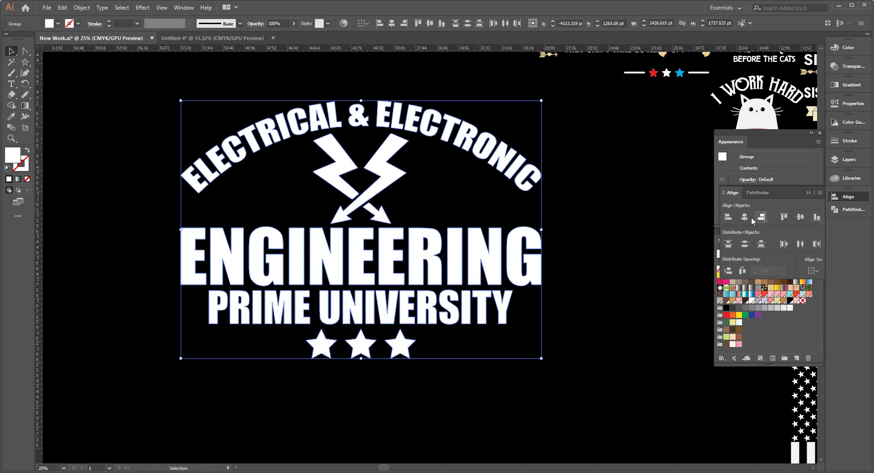
key(a)
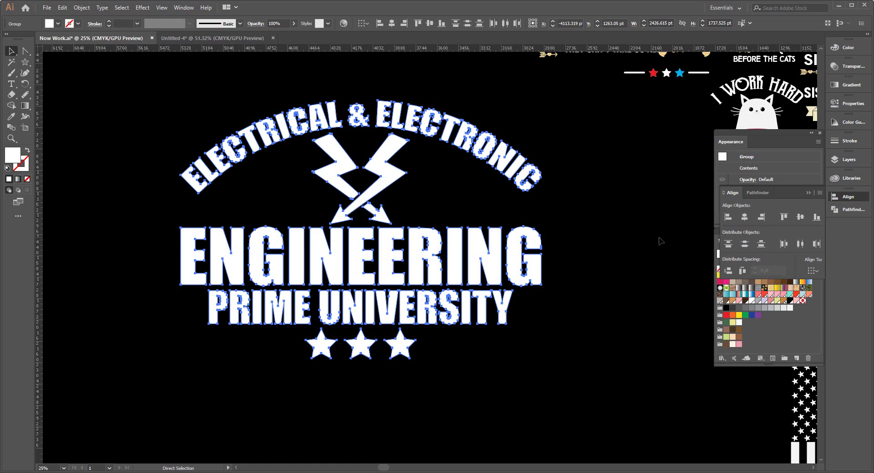
key(ctrl+x)
click(236, 38)
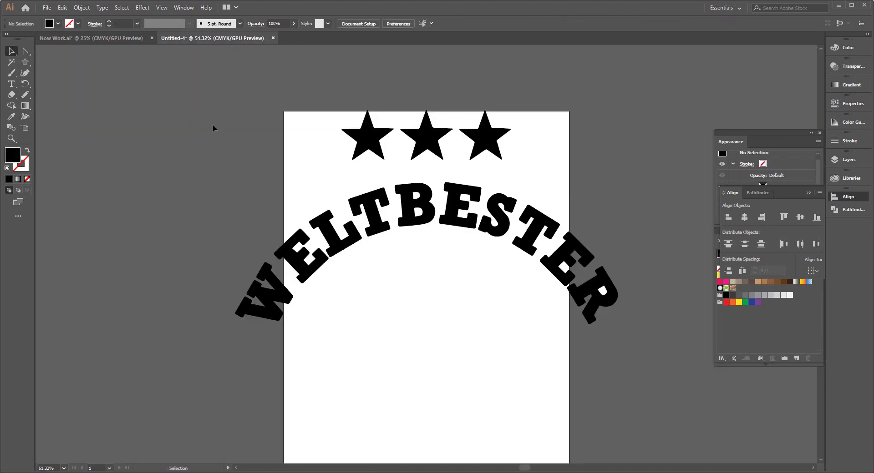
Step: Clear the leftover stars and WELTBESTER text from Untitled-4 and paste in the logo
key(ctrl+a)
key(Delete)
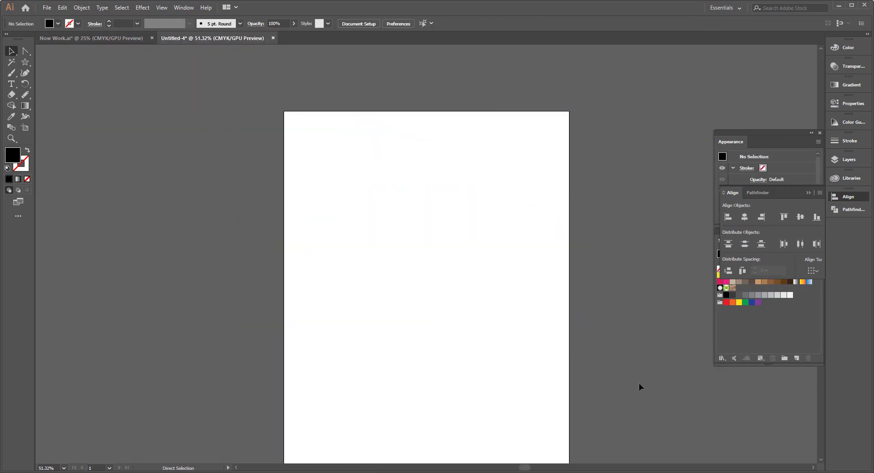
key(ctrl+v)
key(v)
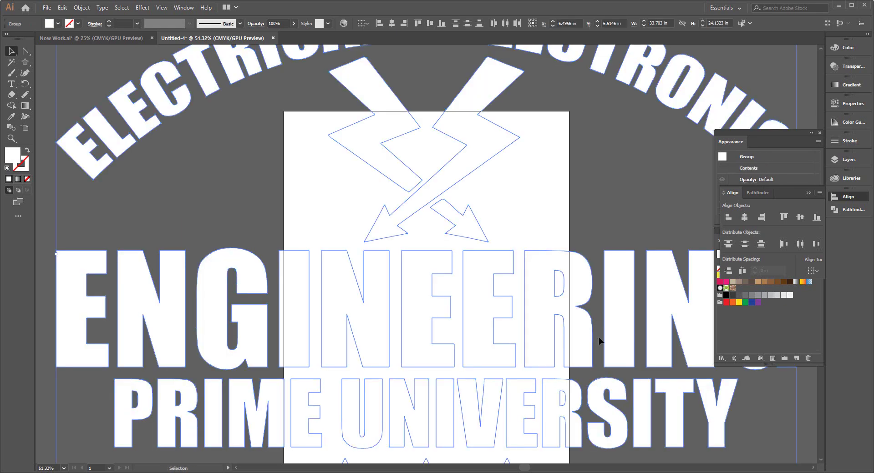
Step: Scale the logo to the artboard width (about 13.01 × 9.31 in) and nudge it to the top edge
scroll(493, 307, down, 2)
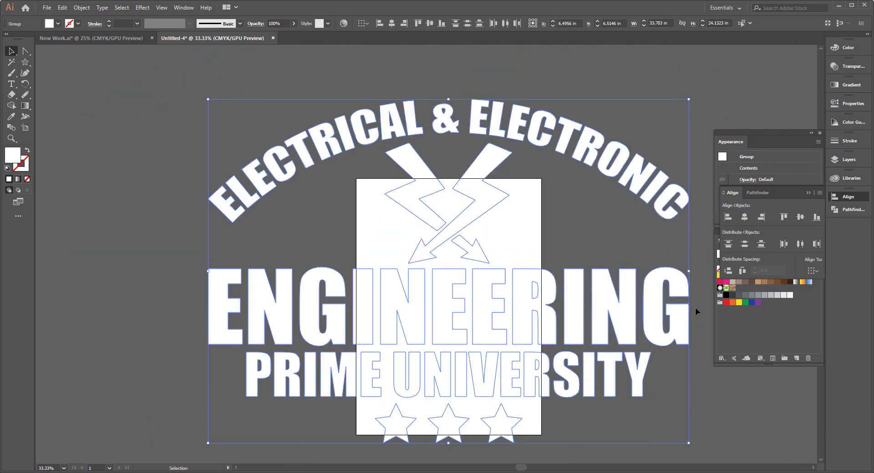
drag(691, 270, 543, 271)
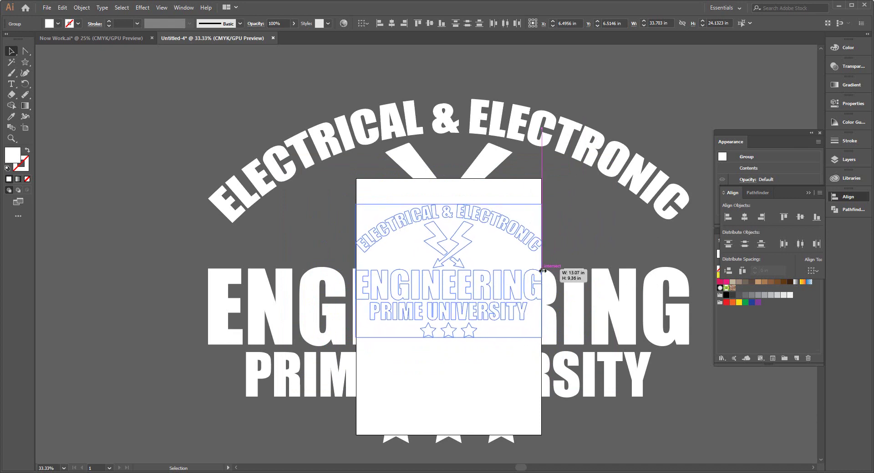
drag(543, 271, 541, 271)
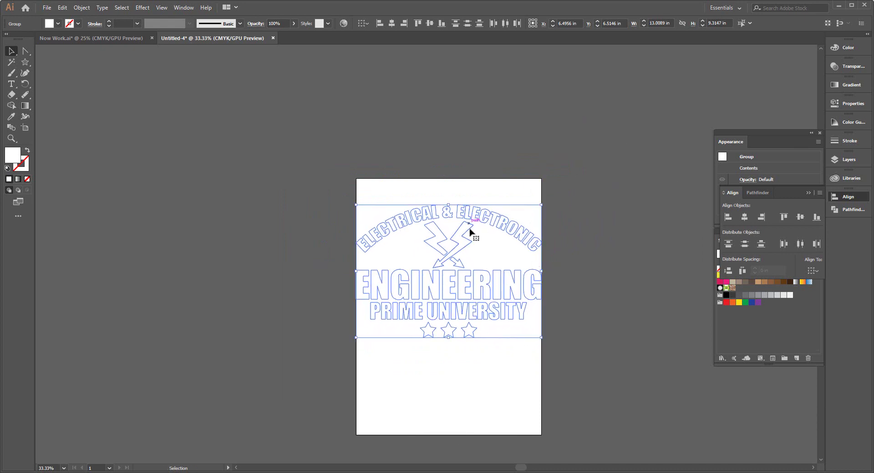
key(shift+Up)
key(shift+Up)
key(shift+Up)
key(shift+Up)
key(shift+Up)
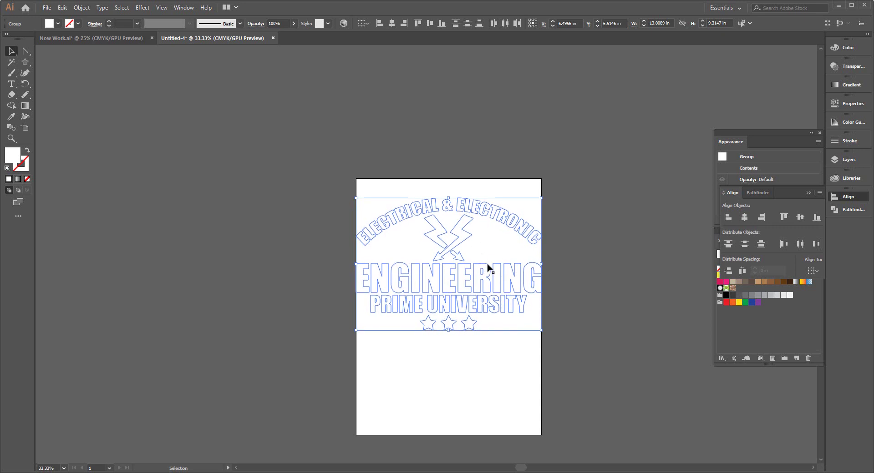
key(shift+Up)
key(shift+Up)
key(shift+Up)
key(shift+Up)
key(shift+Up)
key(shift+Up)
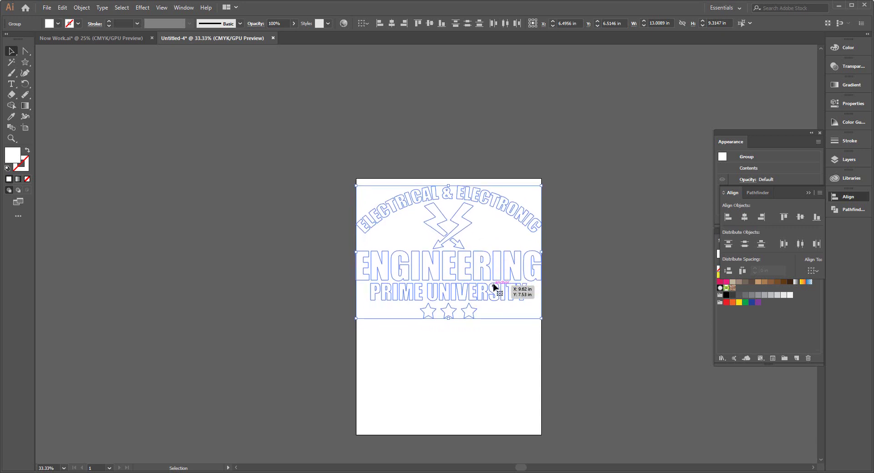
key(shift+Up)
key(shift+Up)
key(shift+Up)
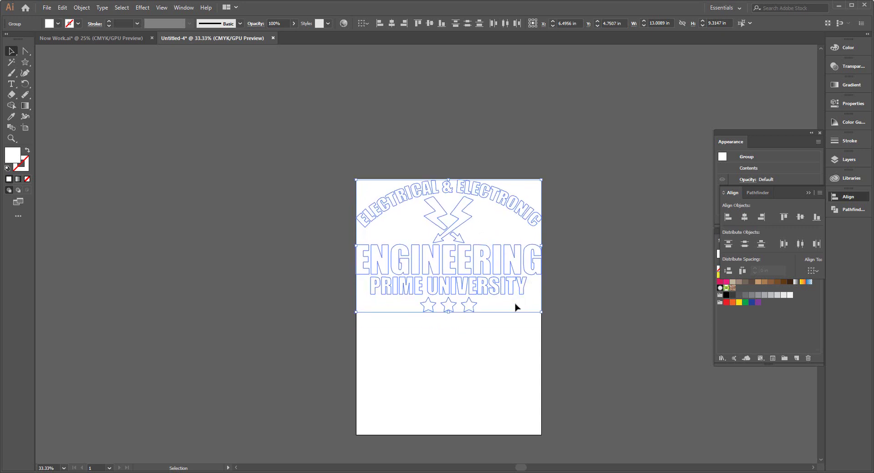
key(Up)
key(Up)
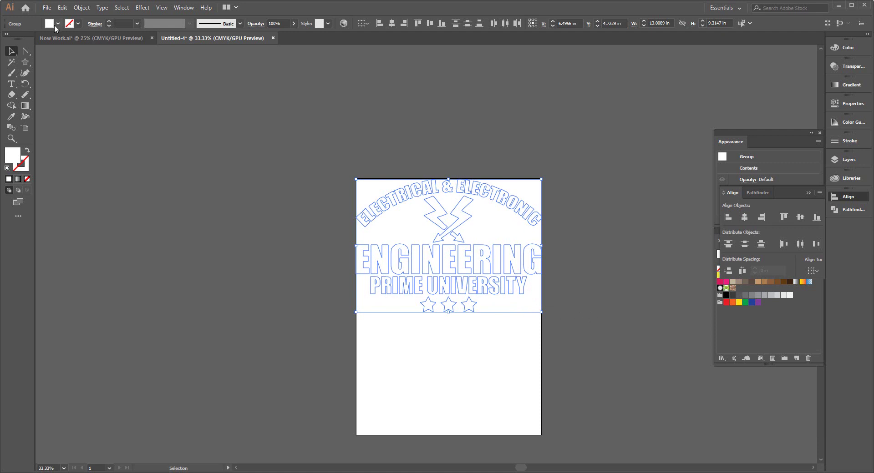
Step: Fill the logo group with a dark blue swatch, then deselect and reselect it to check
click(54, 25)
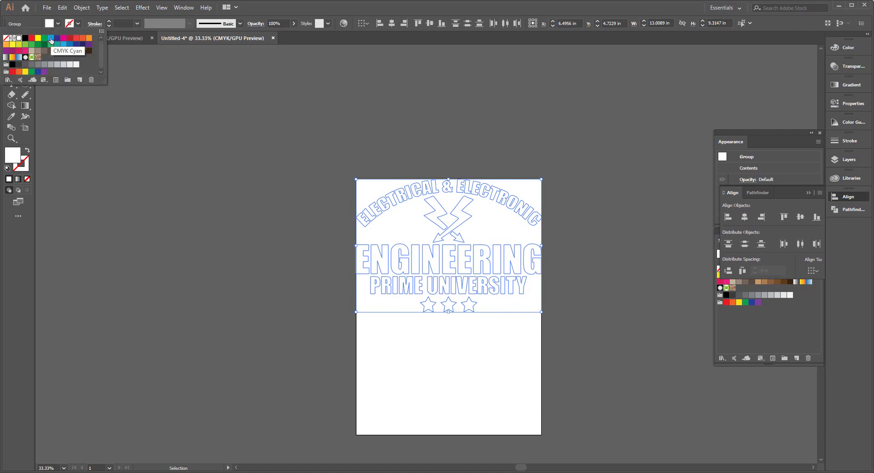
click(57, 39)
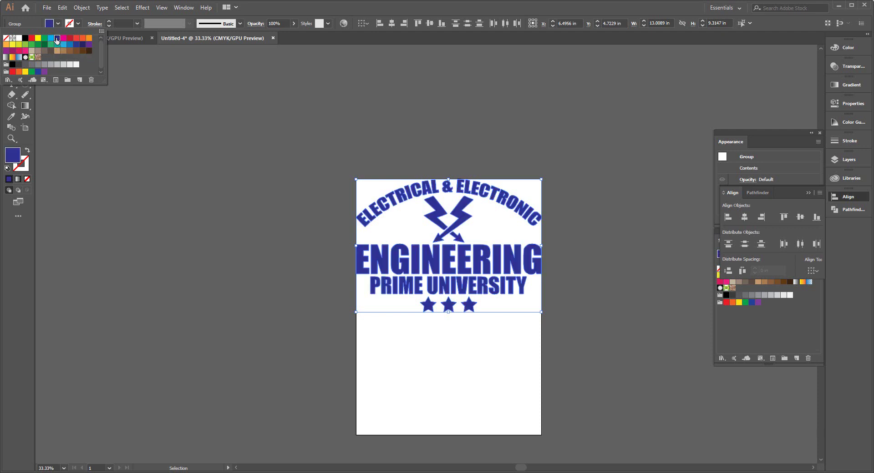
click(249, 225)
click(237, 200)
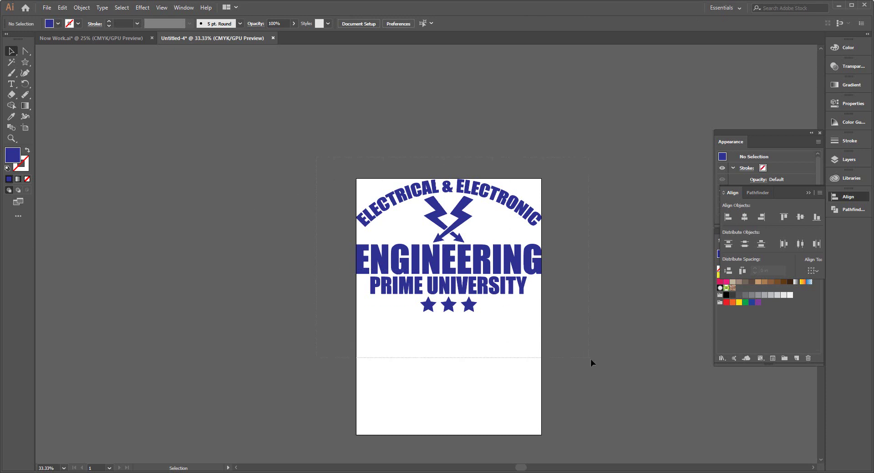
key(ctrl+a)
alt+scroll(502, 360, up, 1)
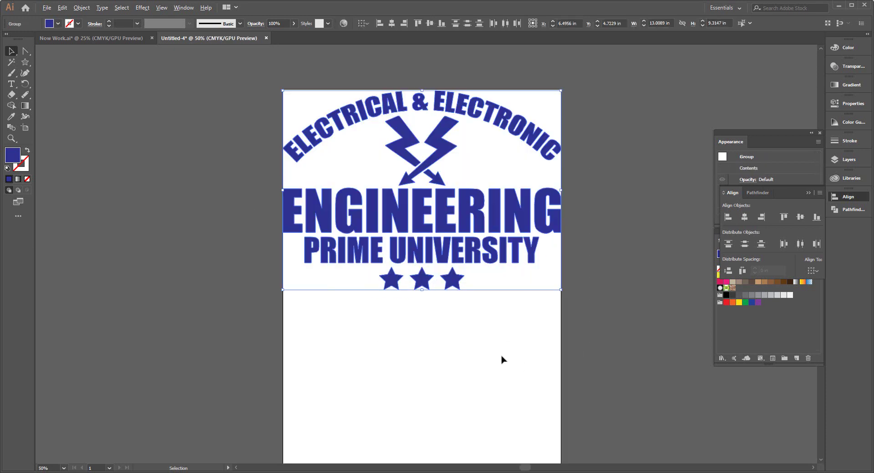
click(205, 228)
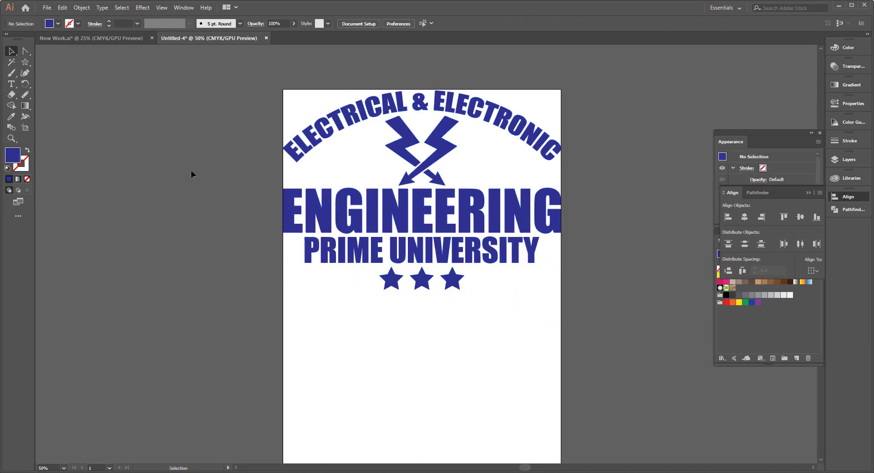
click(287, 154)
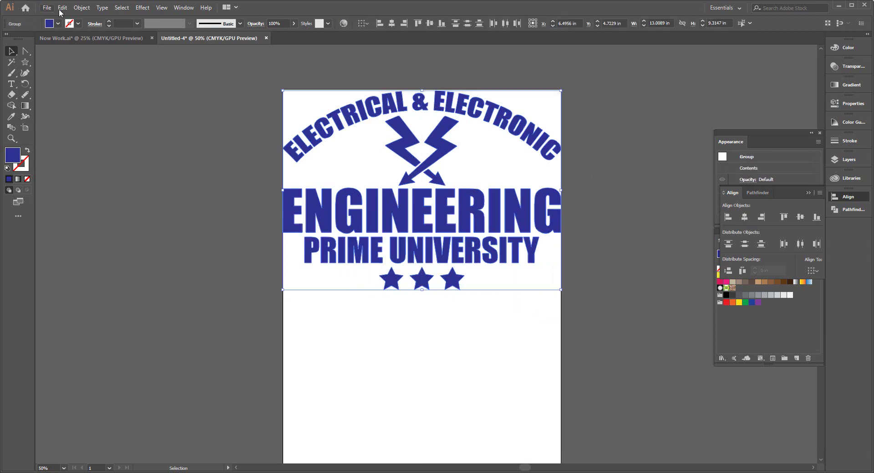
Step: Start Save As and choose Illustrator EPS as the save format
click(81, 7)
click(82, 7)
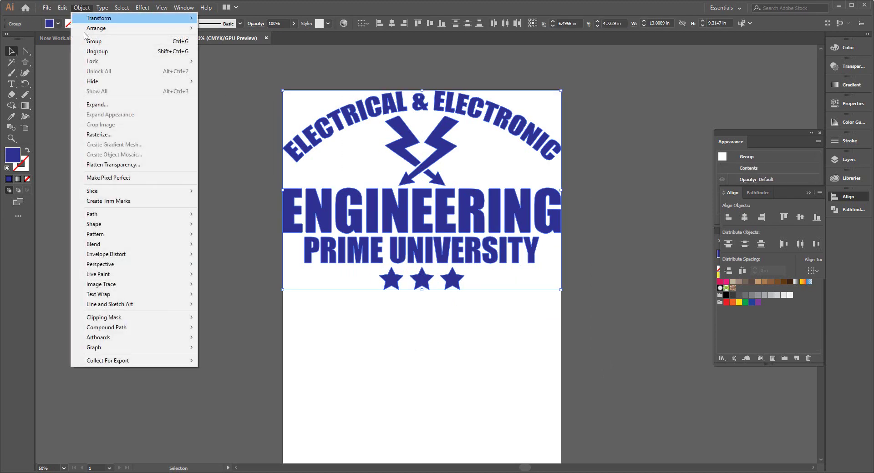
click(50, 25)
click(46, 7)
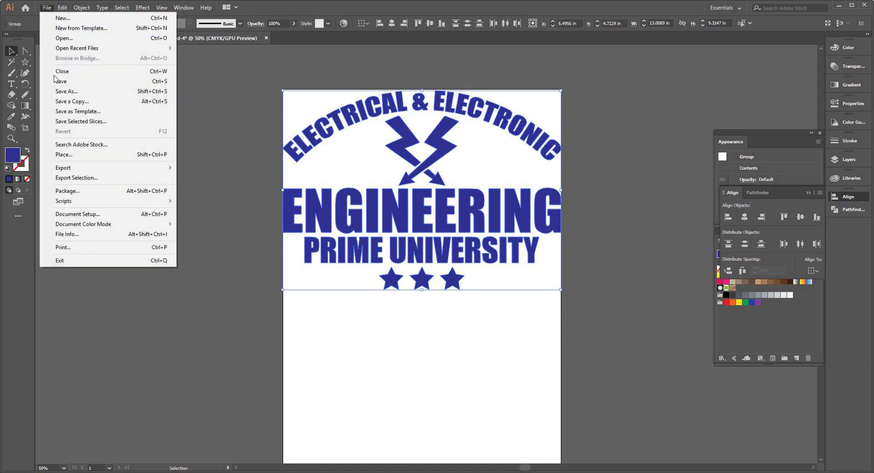
click(115, 86)
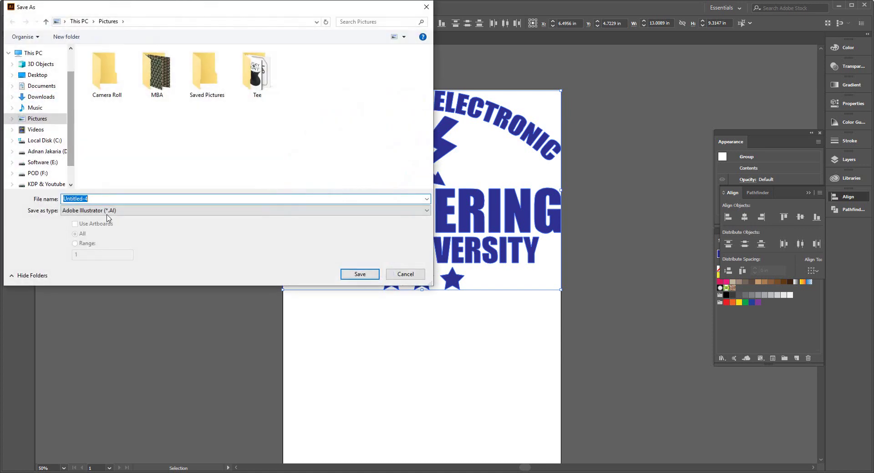
click(77, 211)
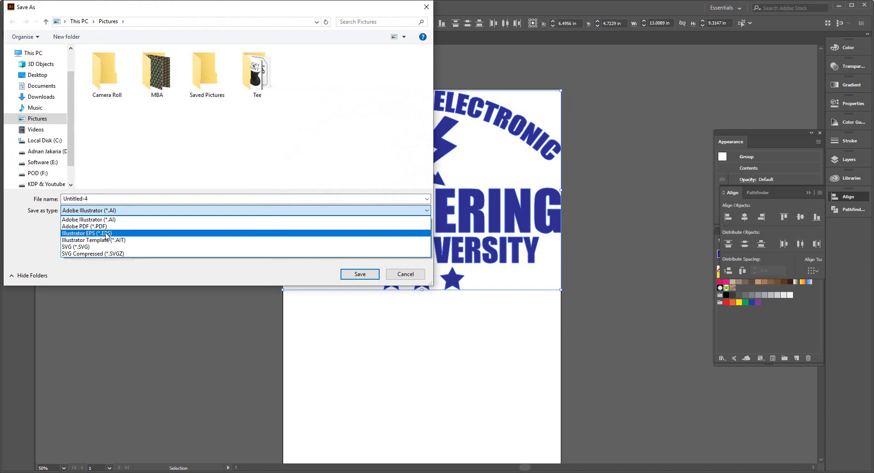
click(106, 233)
Step: Name the file Engineer and save it, accepting the default EPS options
click(137, 199)
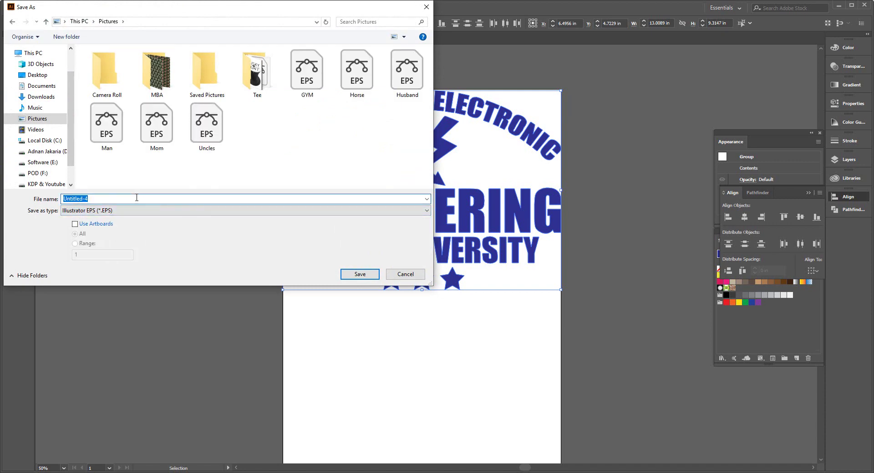
text(Engineer)
click(371, 273)
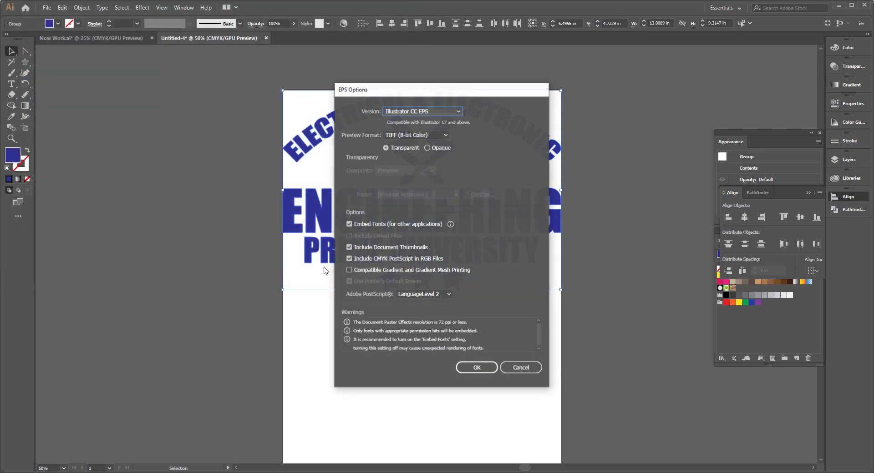
click(425, 112)
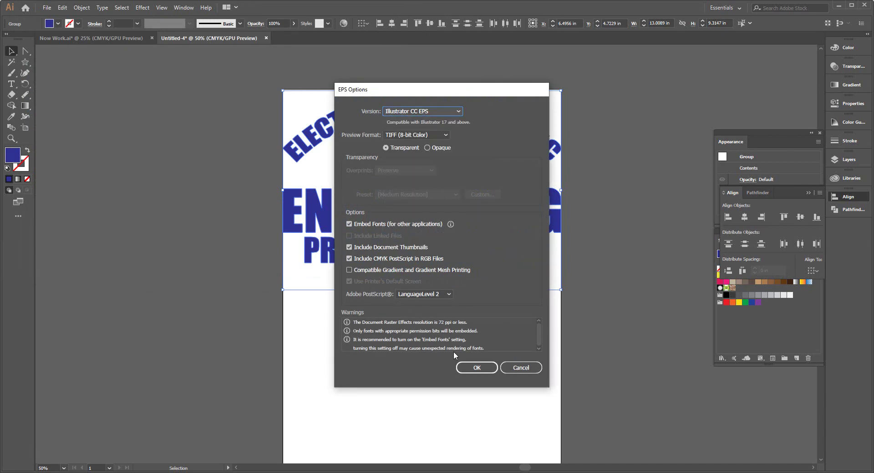
click(476, 368)
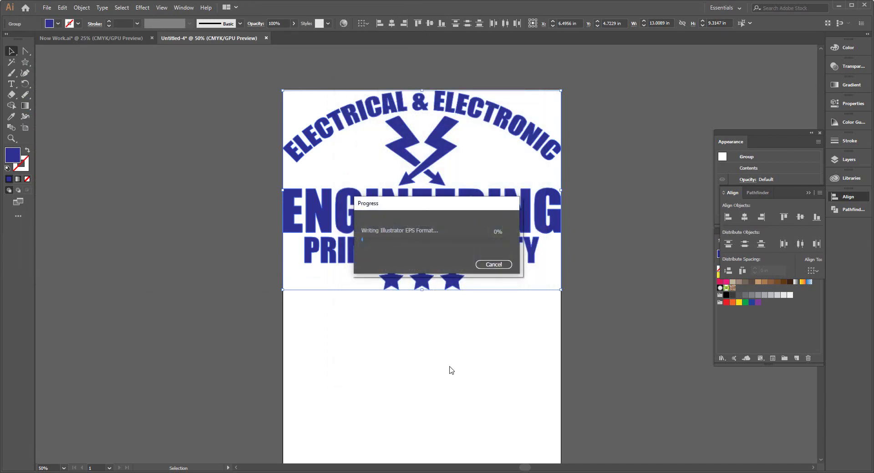
click(46, 8)
mouse_move(102, 168)
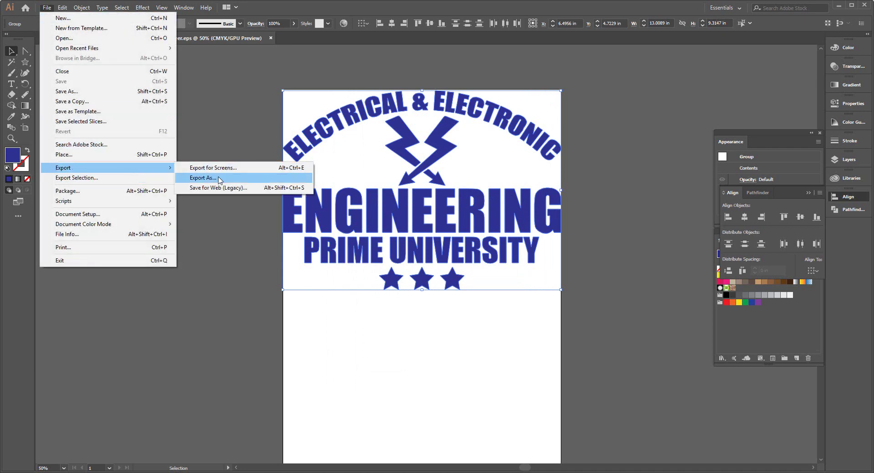
Step: Export the logo as PNG at High (300 ppi) resolution
click(203, 178)
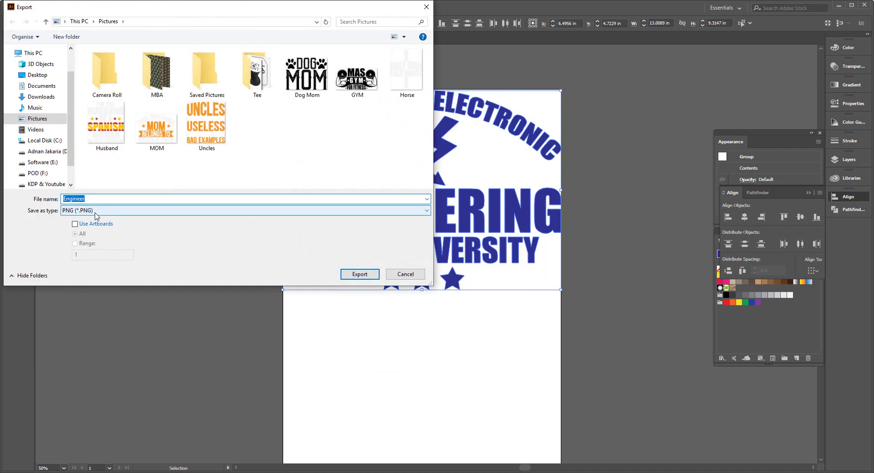
click(120, 212)
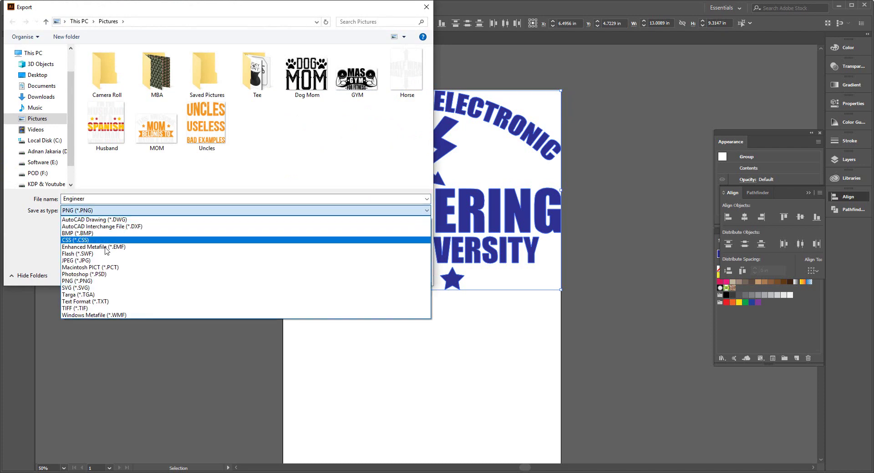
click(99, 281)
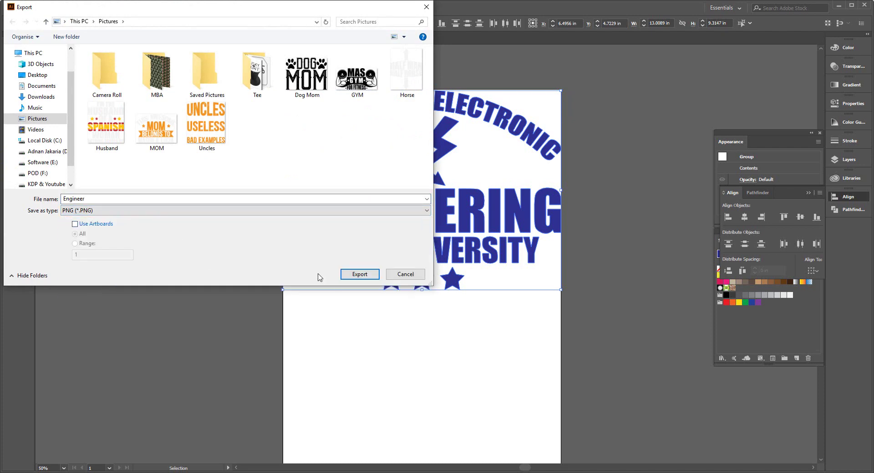
click(357, 275)
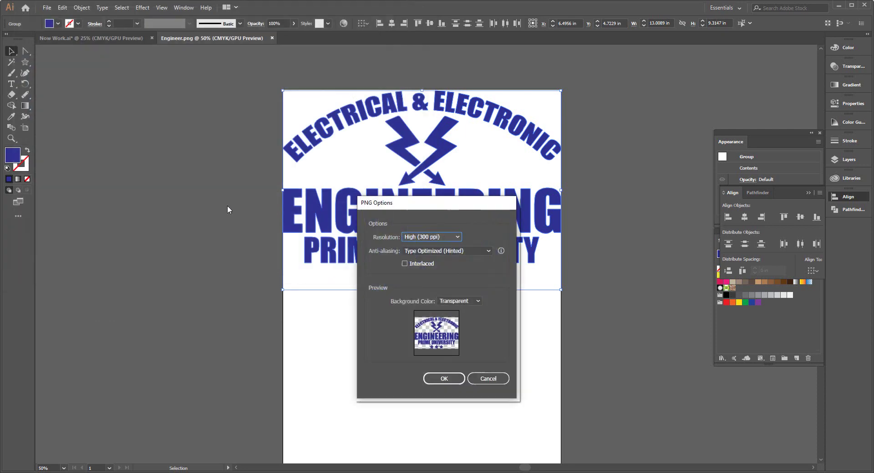
click(428, 237)
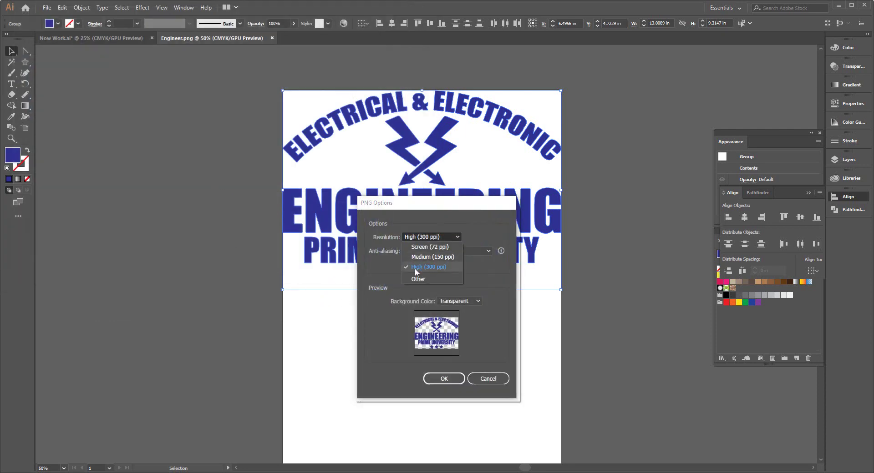
click(436, 268)
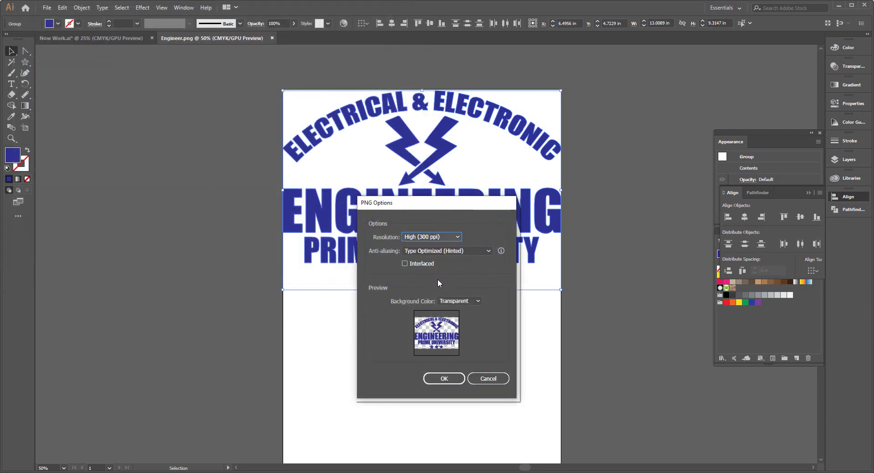
click(444, 379)
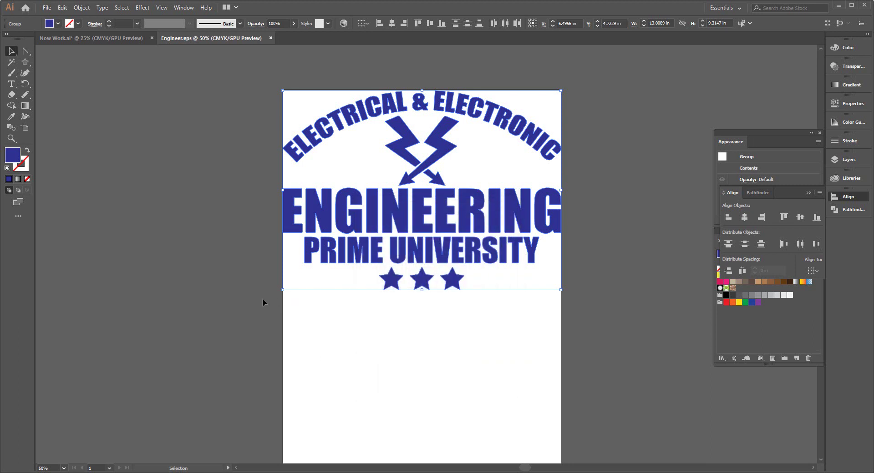